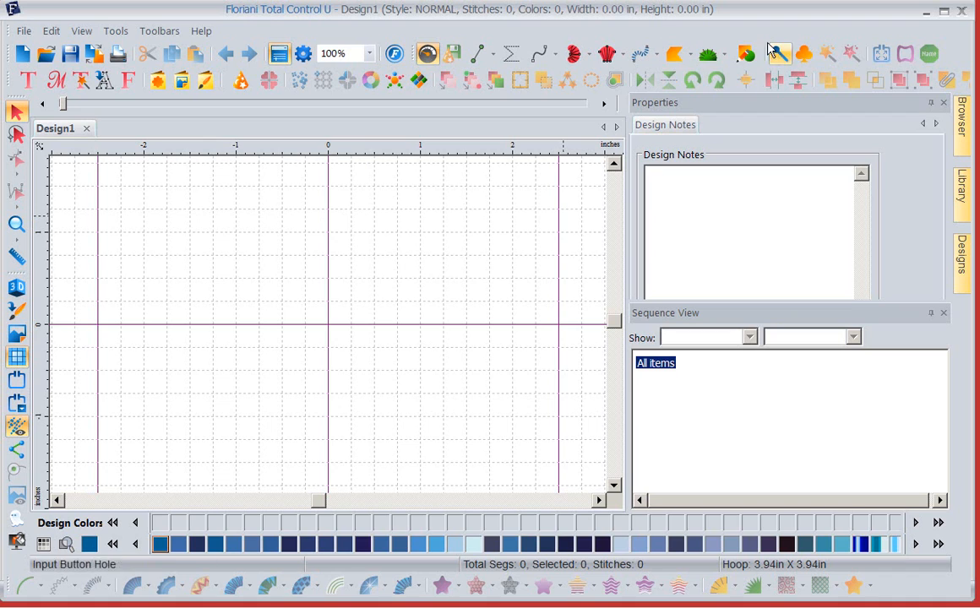
- Draw a rectangle outline about 2.68 in wide and 3.68 in high around the centre of the design area
left_click(742, 56)
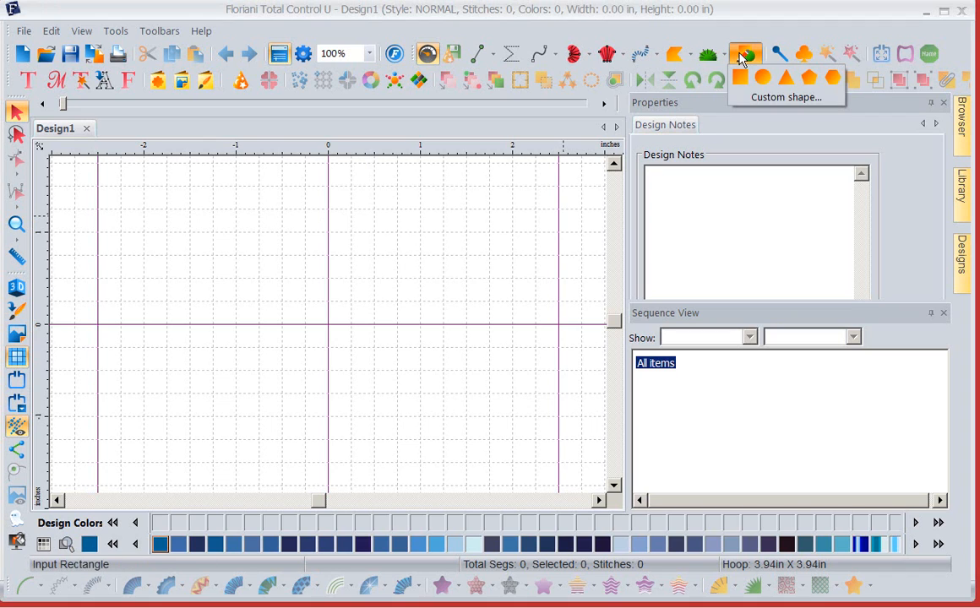
left_click(739, 81)
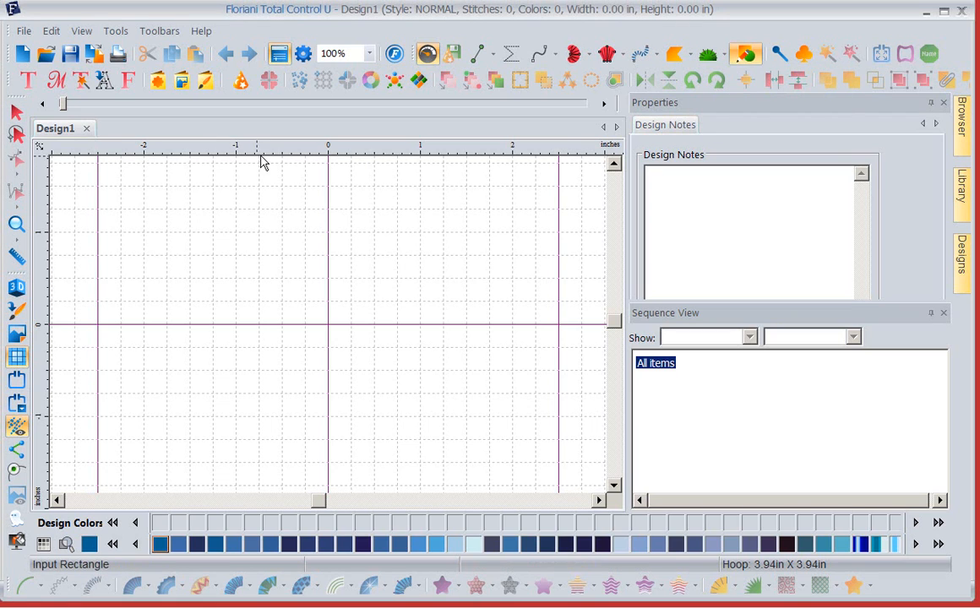
left_click_drag(219, 165, 465, 504)
- Set the rectangle's width to 8 inches with its aspect ratio maintained
left_click(704, 127)
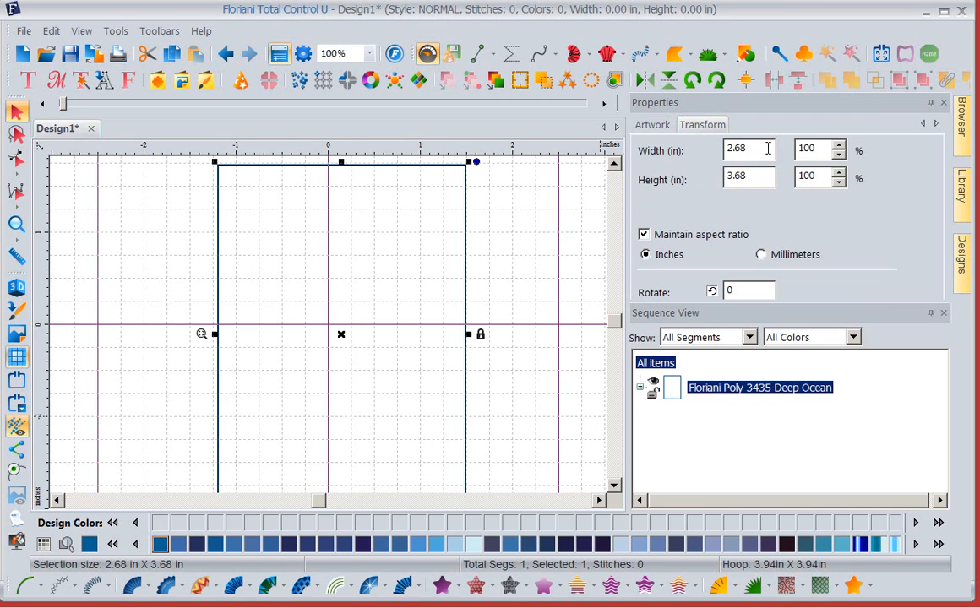
left_click_drag(768, 148, 671, 150)
type("8")
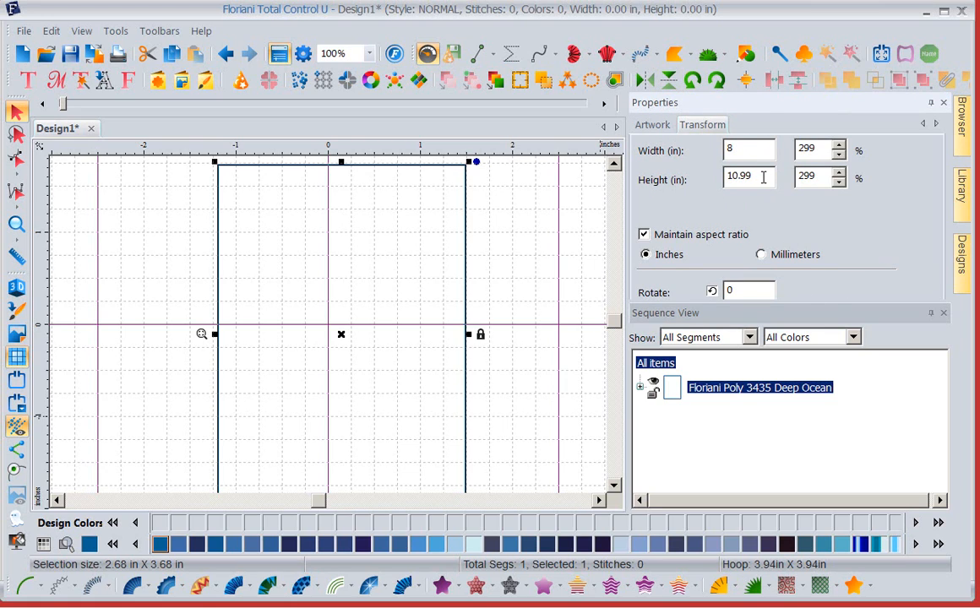
left_click_drag(754, 176, 776, 176)
key("Return")
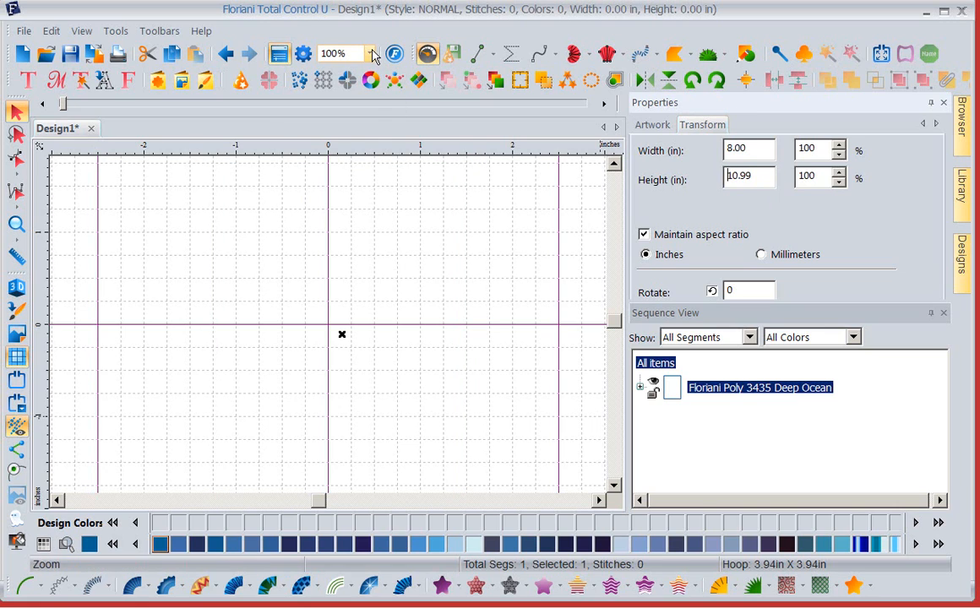
- Hide the grid in the design workspace behind the rectangle
left_click(337, 53)
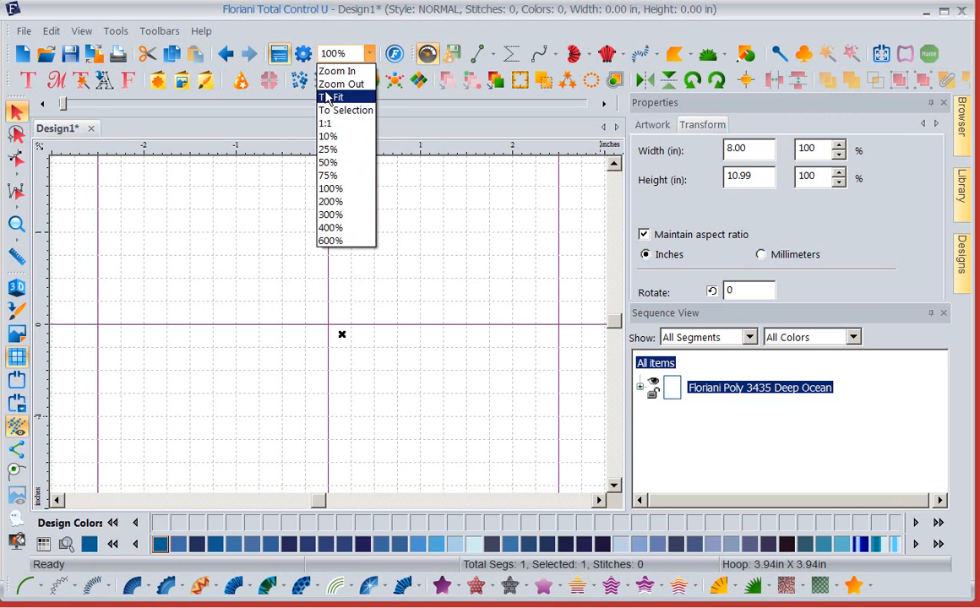
left_click(326, 97)
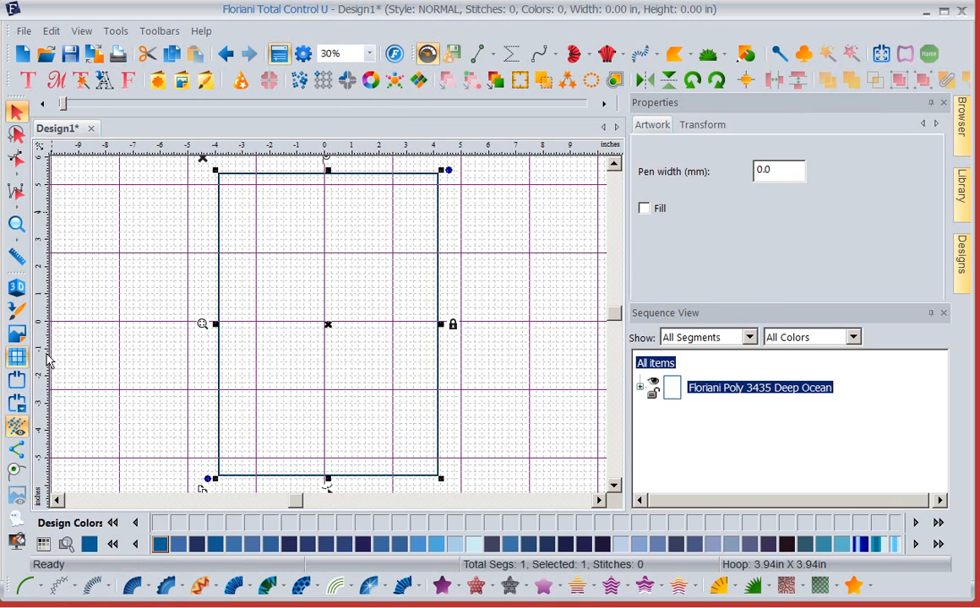
left_click(17, 358)
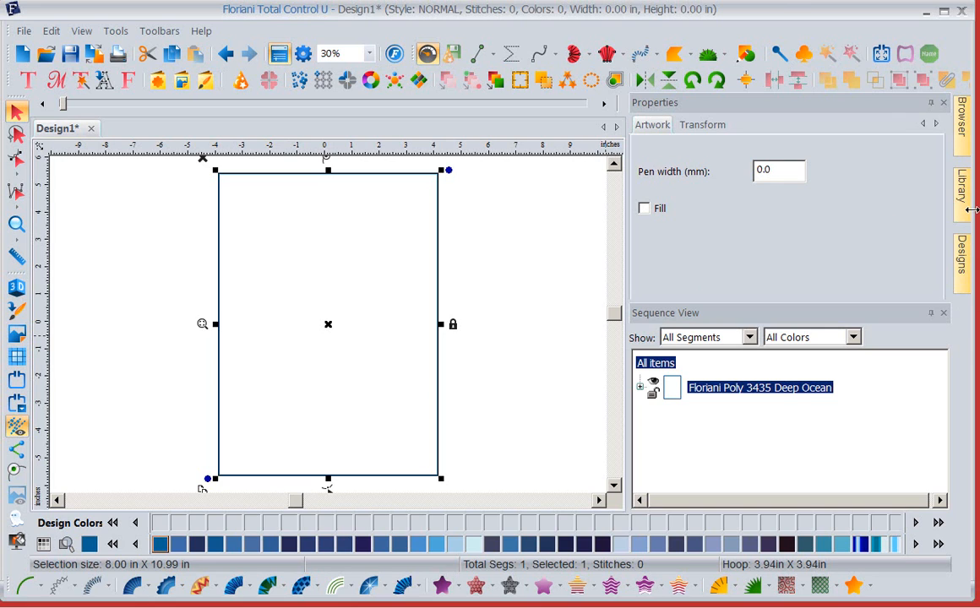
- Select the July2016 collection in the JULY folder of the library's Free Monthly Designs
mouse_move(966, 190)
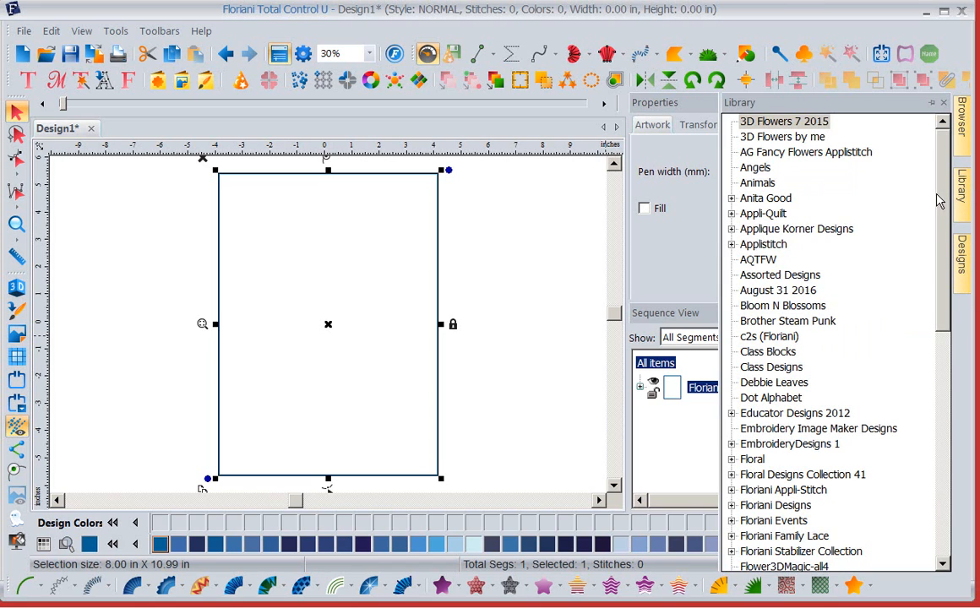
scroll(948, 245, "down", 2)
scroll(948, 245, "down", 2)
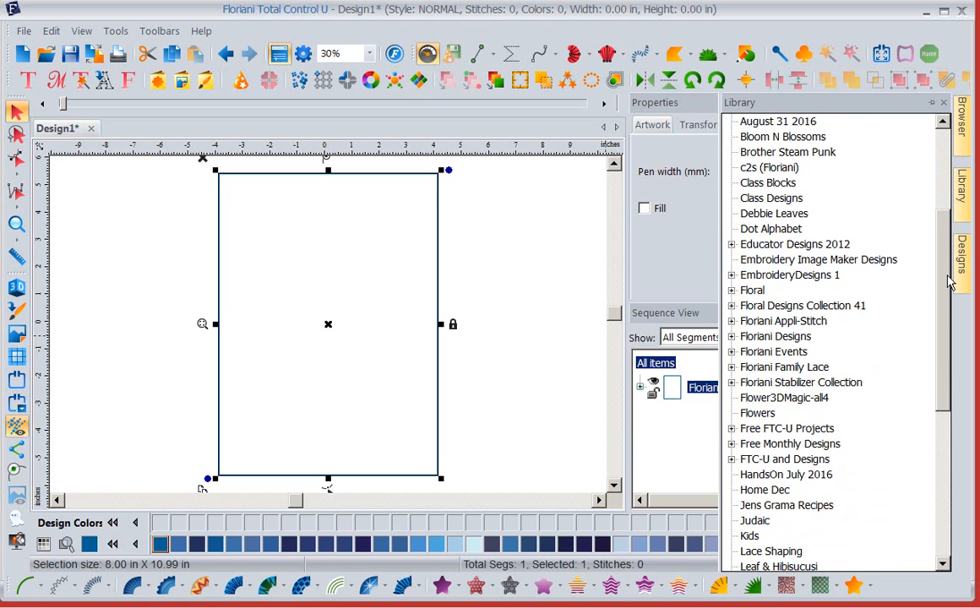
left_click(732, 444)
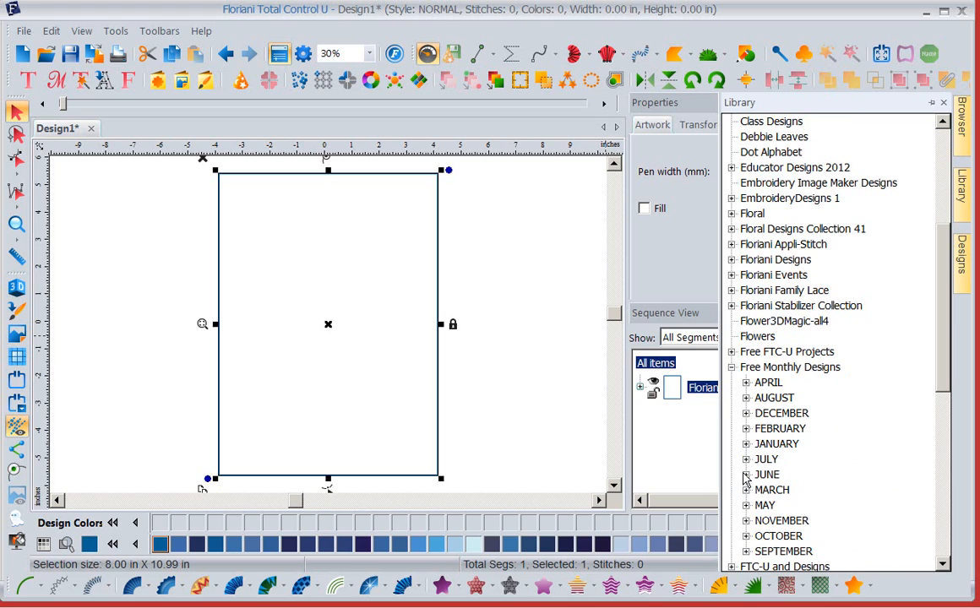
left_click(745, 459)
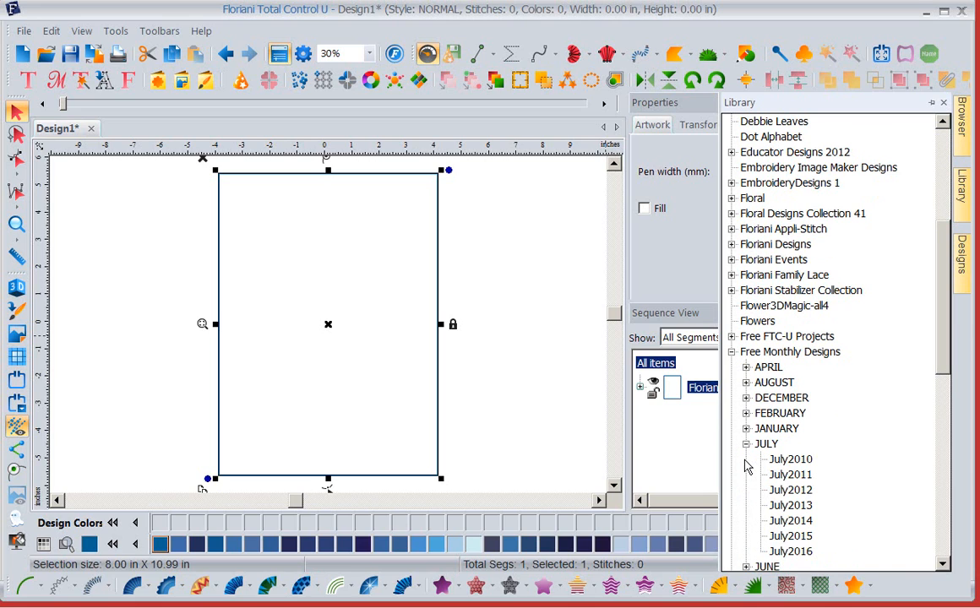
left_click(794, 551)
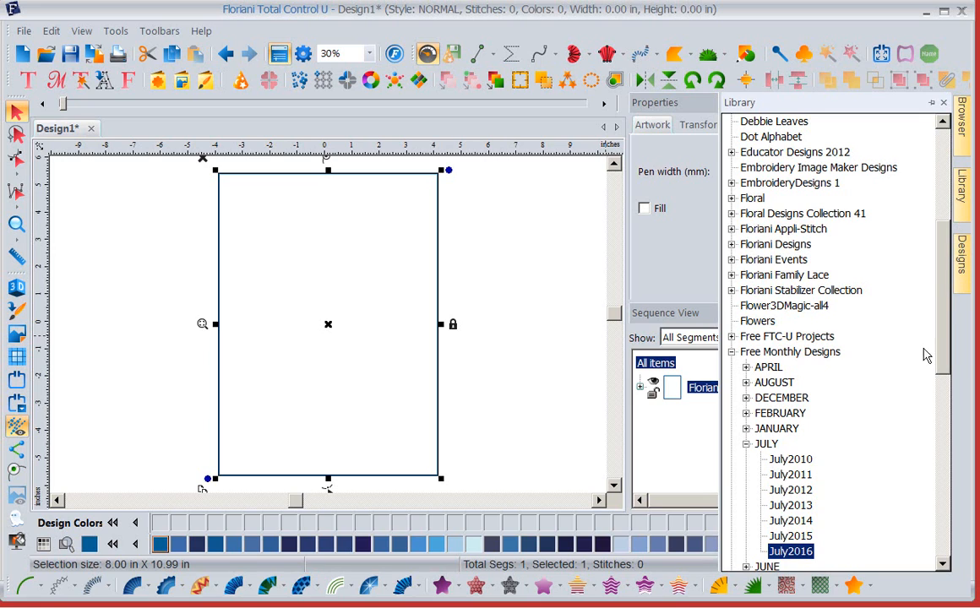
- Look through the designs in the July2016 collection and return to the library's folder list
left_click(963, 257)
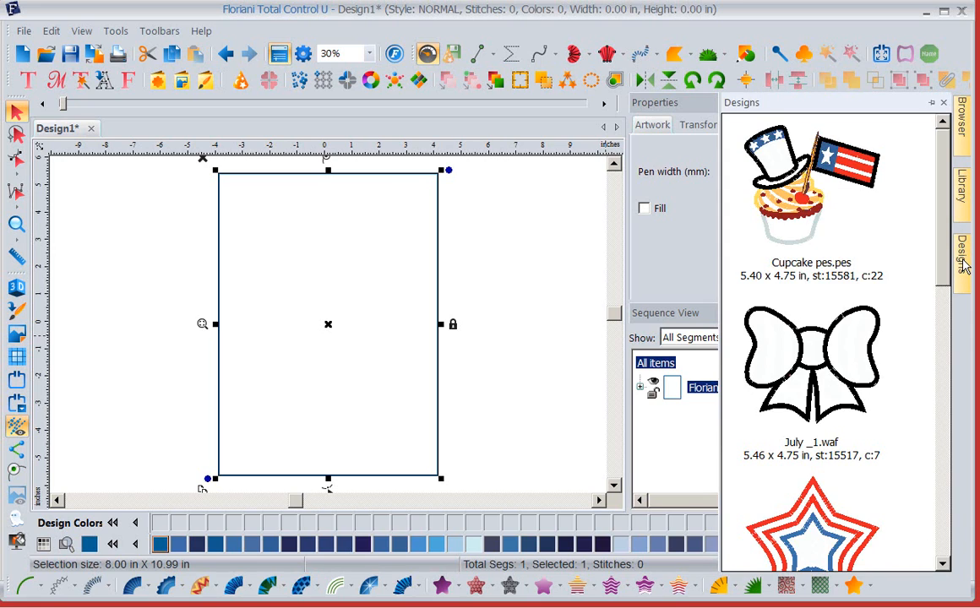
mouse_move(943, 162)
left_mouse_down()
mouse_move(934, 445)
mouse_move(931, 156)
left_mouse_up()
left_click(964, 189)
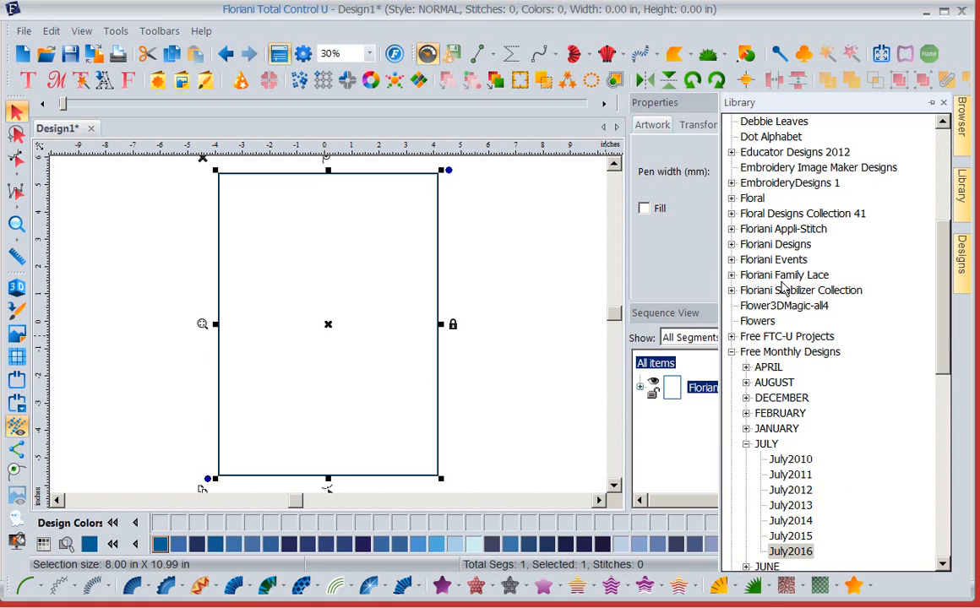
- Open the MyFloriani.Club website in the browser and sign in with the saved account e-mail and password
left_click(203, 31)
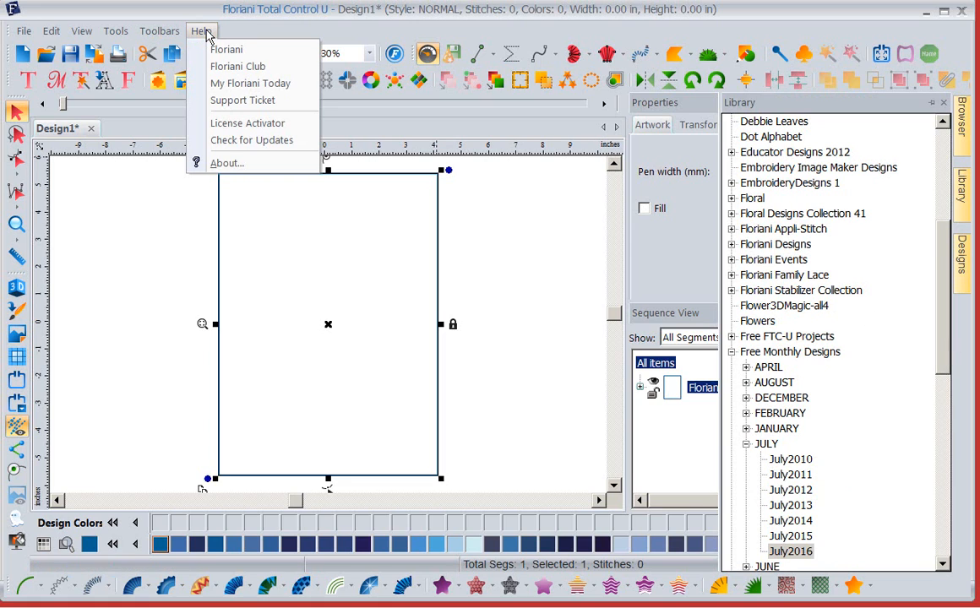
left_click(227, 67)
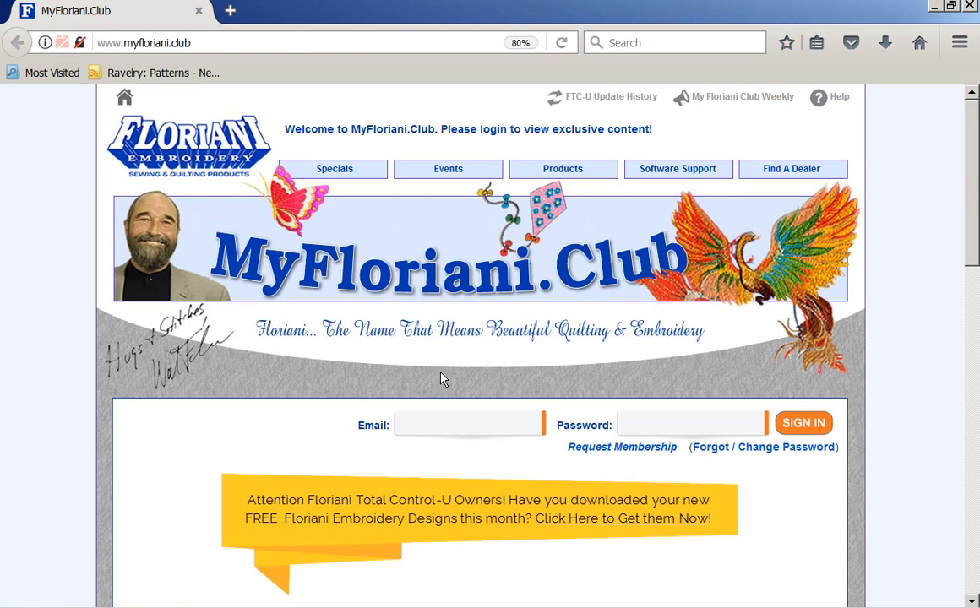
left_click(438, 424)
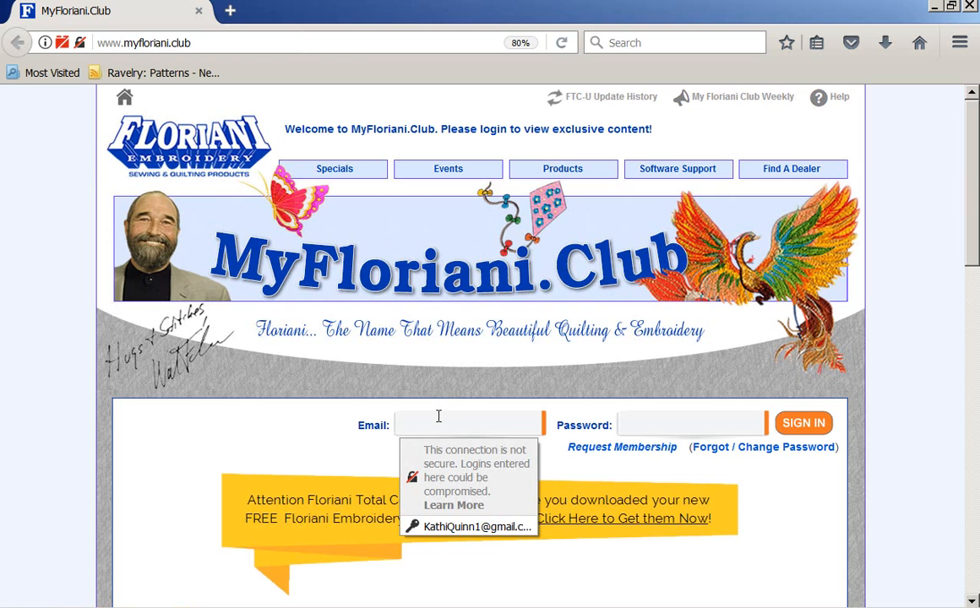
left_click(423, 527)
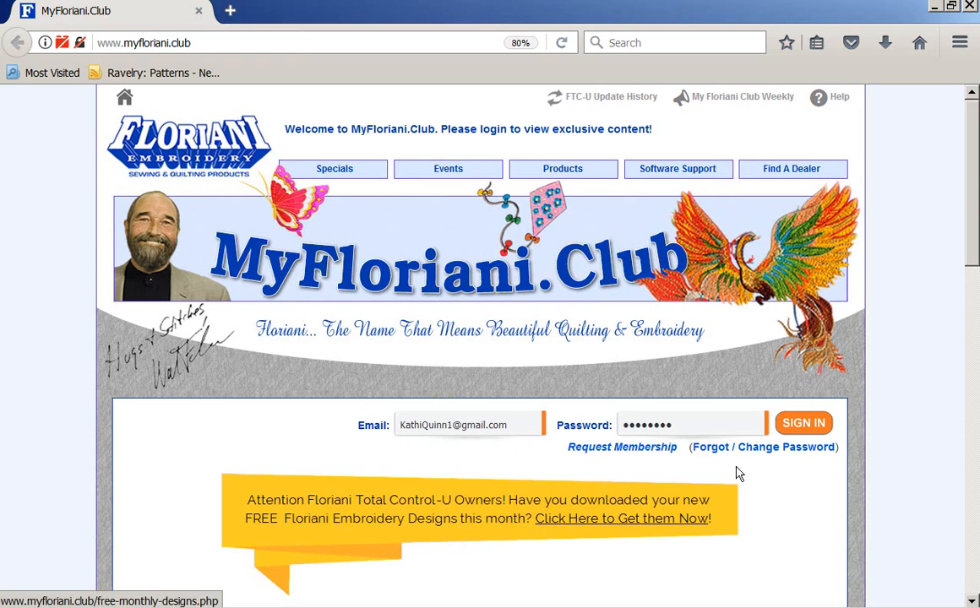
left_click(808, 424)
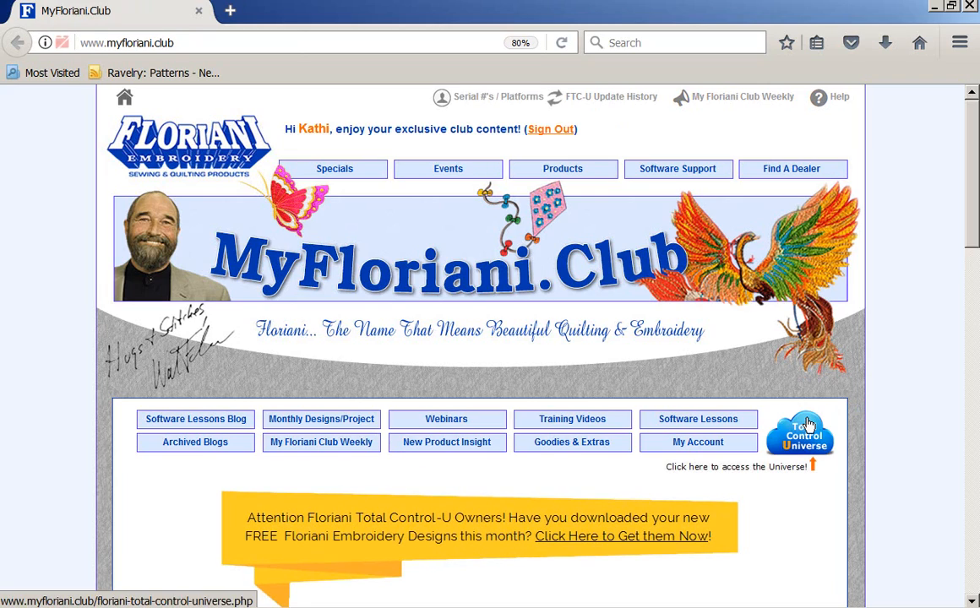
- Open the club website's Monthly Designs/Project page
scroll(466, 393, "down", 5)
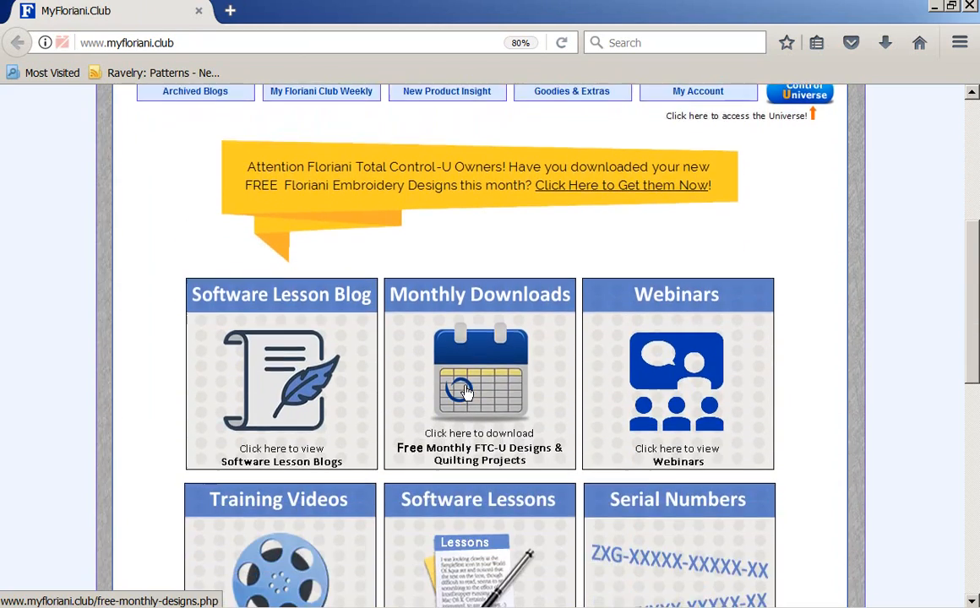
scroll(466, 393, "up", 4)
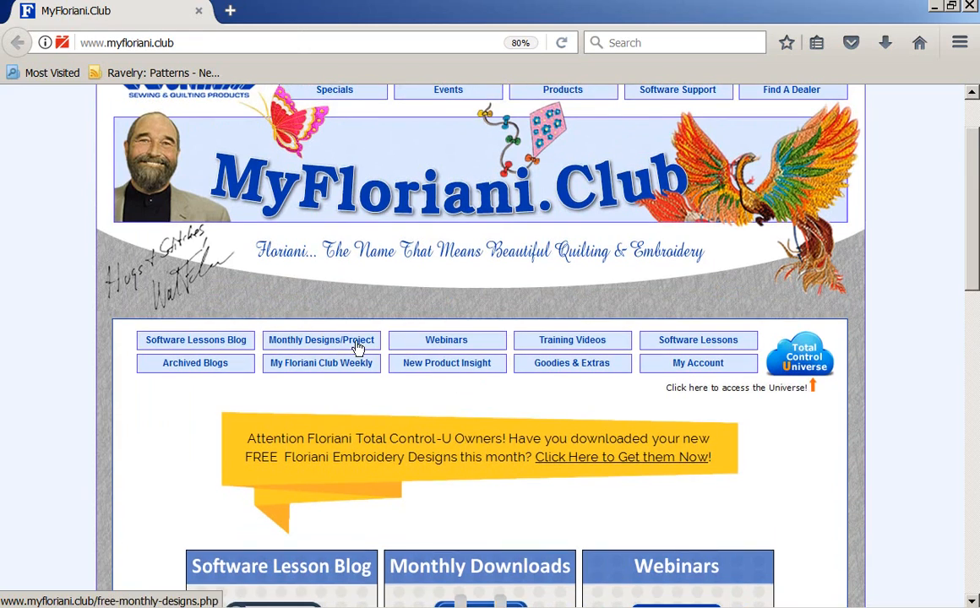
left_click(309, 344)
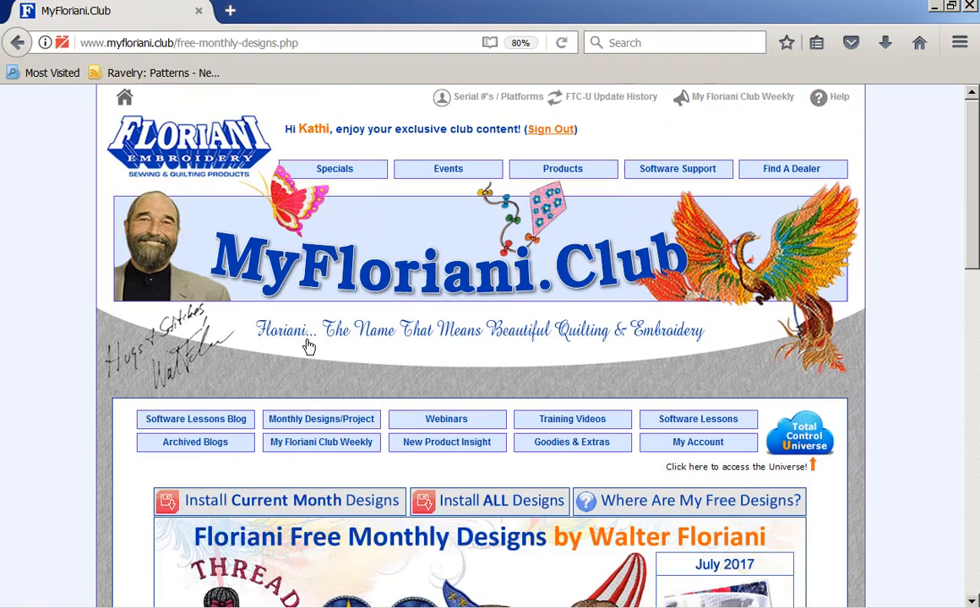
- Download the current month's free embroidery designs by saving the CurrentMonth.zip file
scroll(411, 439, "down", 6)
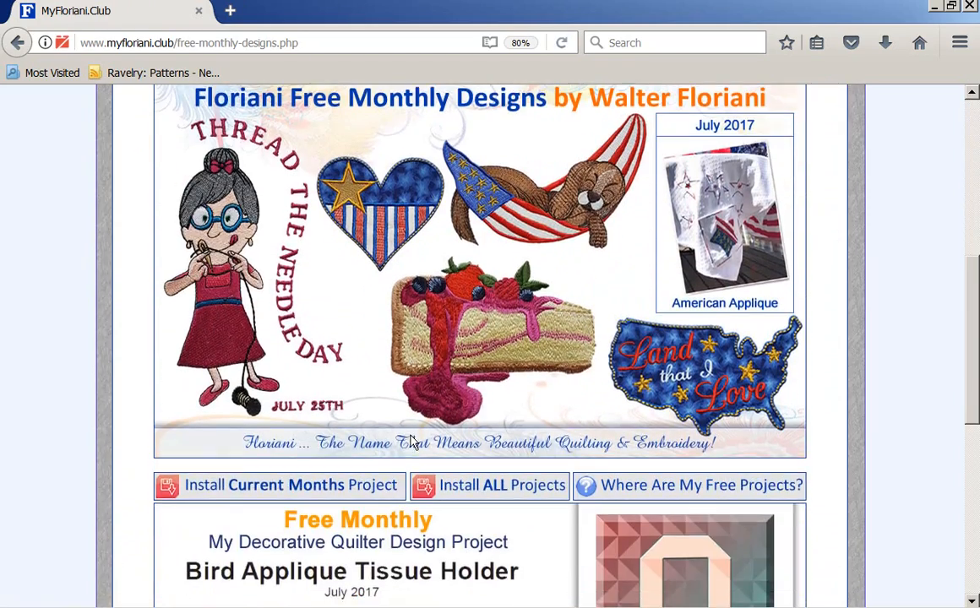
scroll(411, 441, "up", 1)
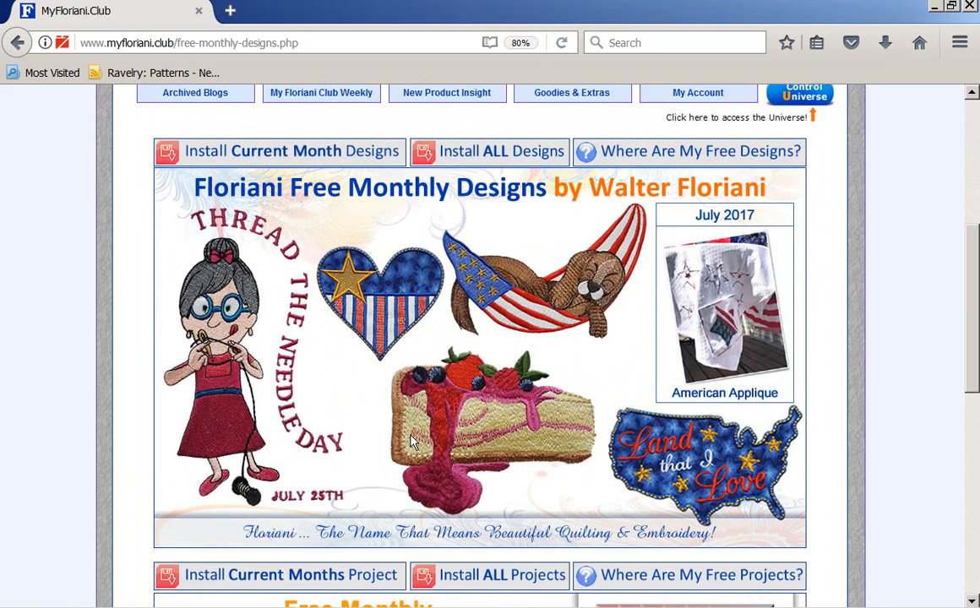
scroll(379, 297, "up", 1)
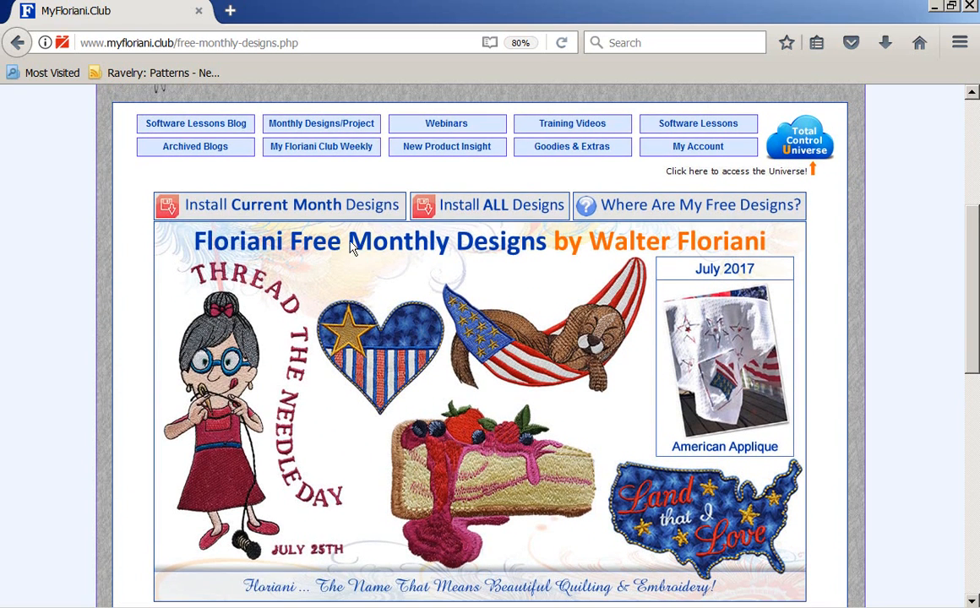
left_click(300, 207)
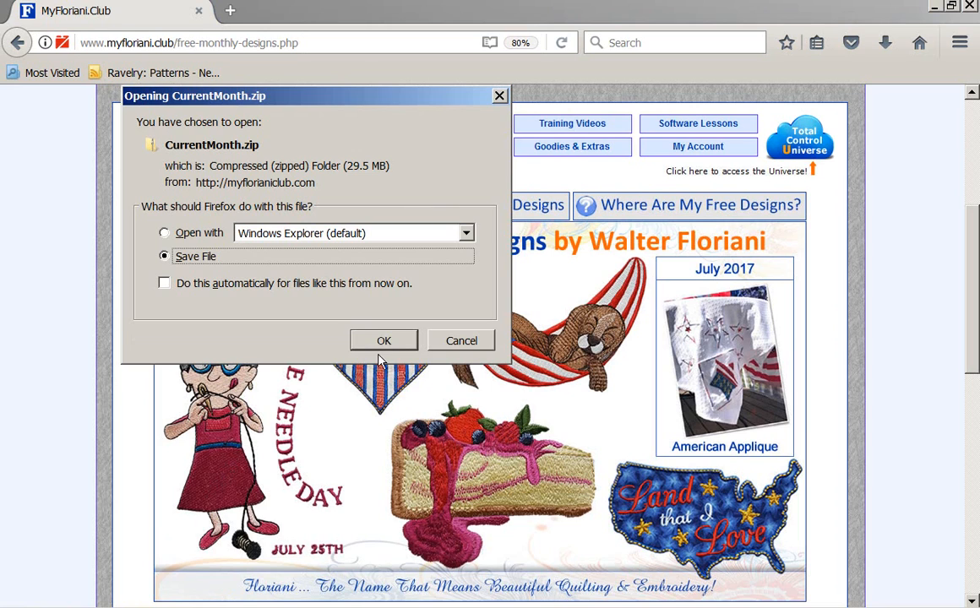
left_click(382, 341)
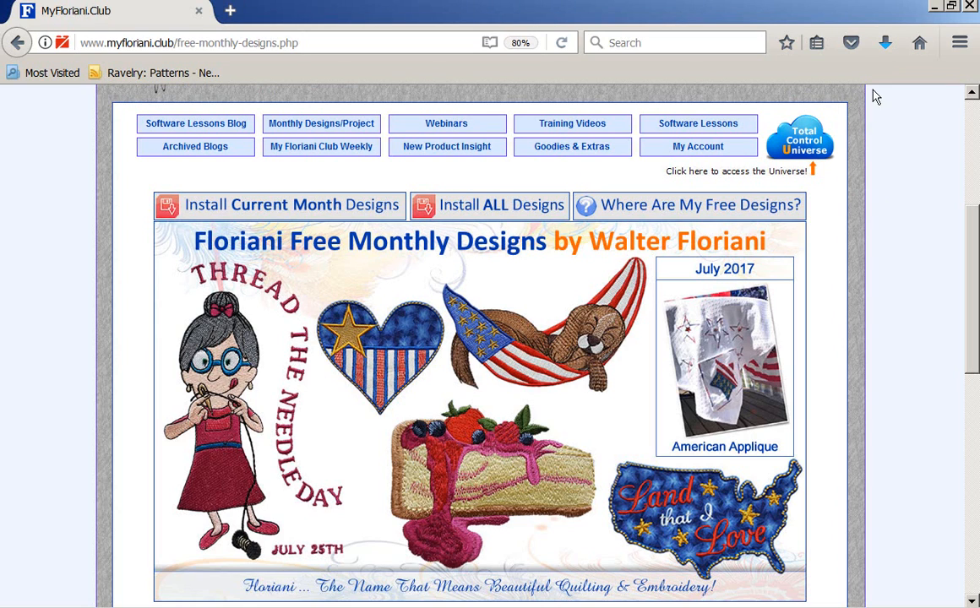
- Run the CurrentMonth application from the downloaded zip and unzip its files to C:\Floriani\Designs, overwriting files without prompting
left_click(886, 42)
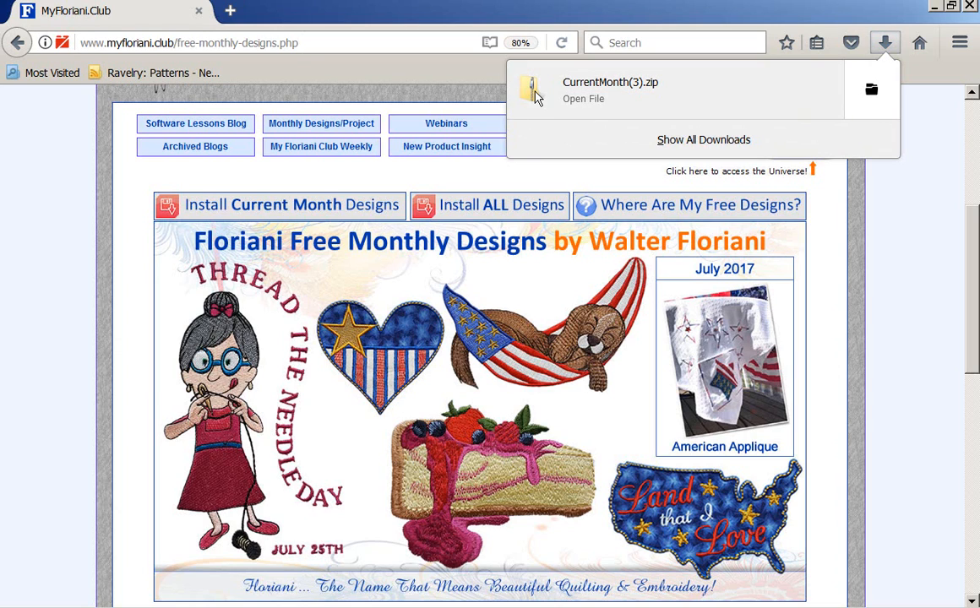
left_click(573, 103)
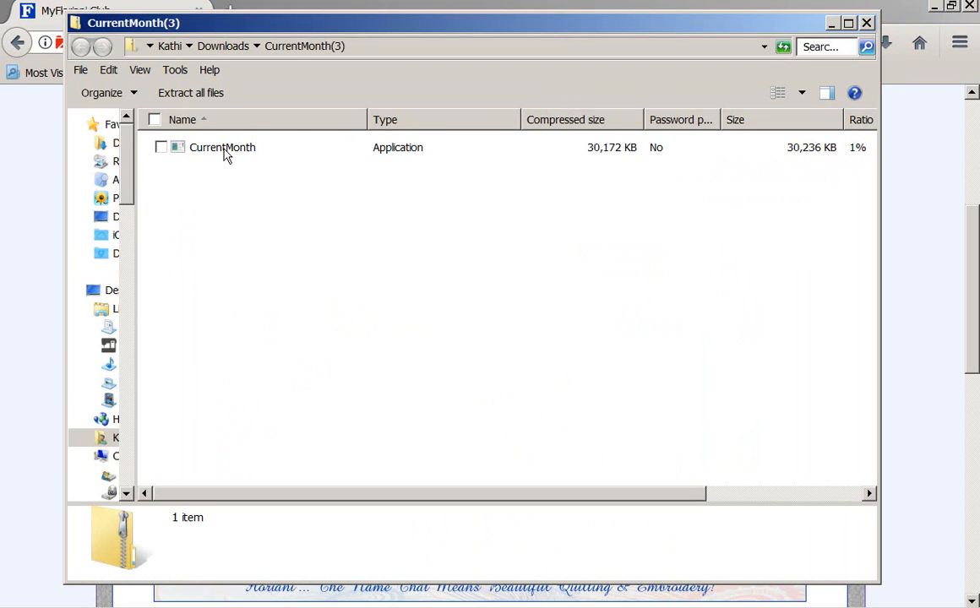
left_click(224, 152)
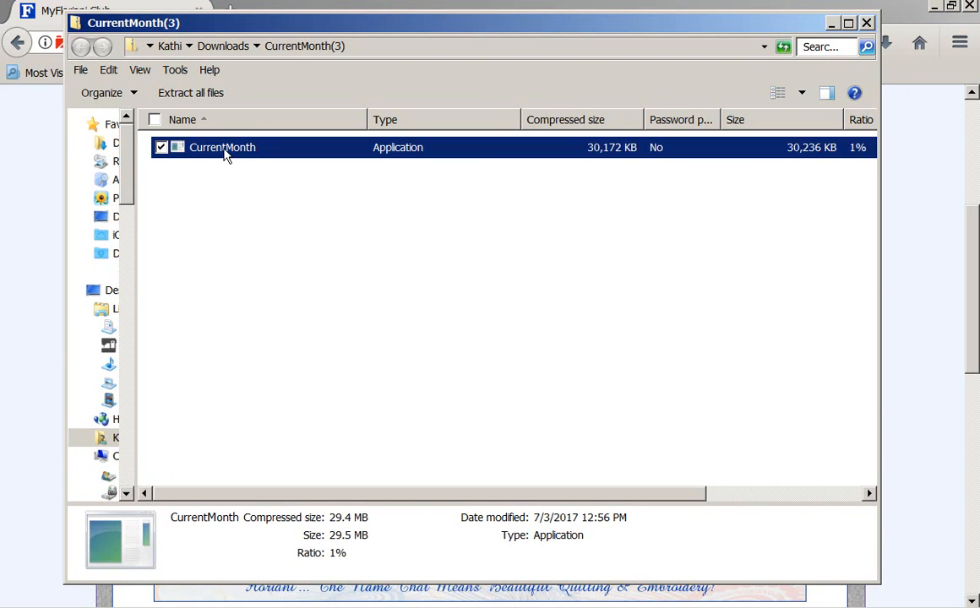
double_click(224, 152)
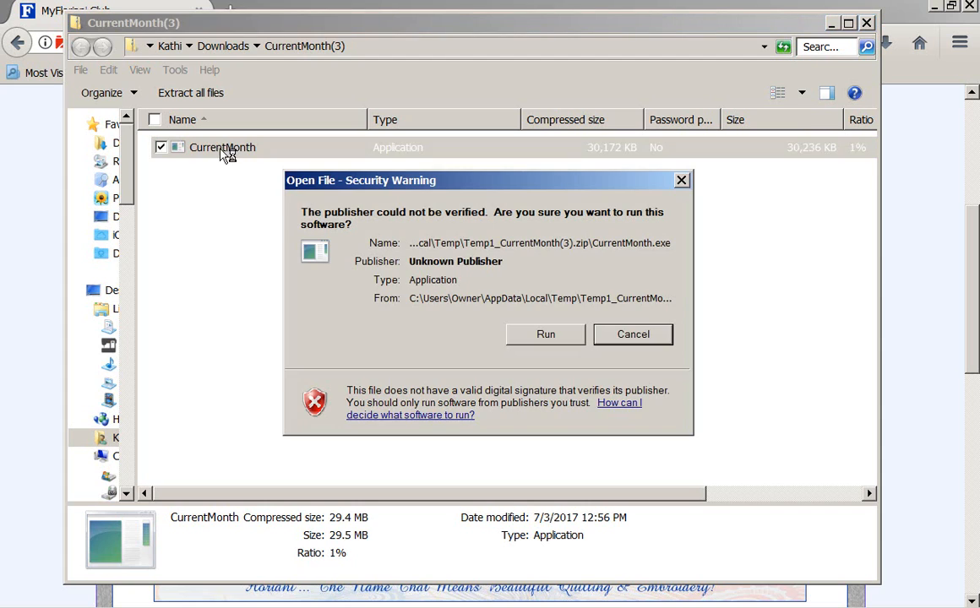
left_click(561, 336)
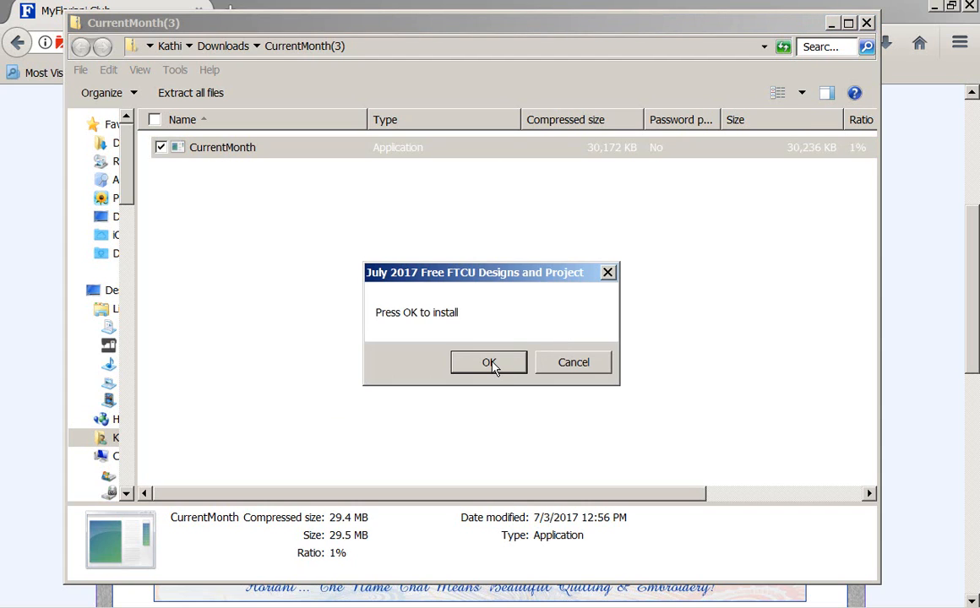
left_click(490, 363)
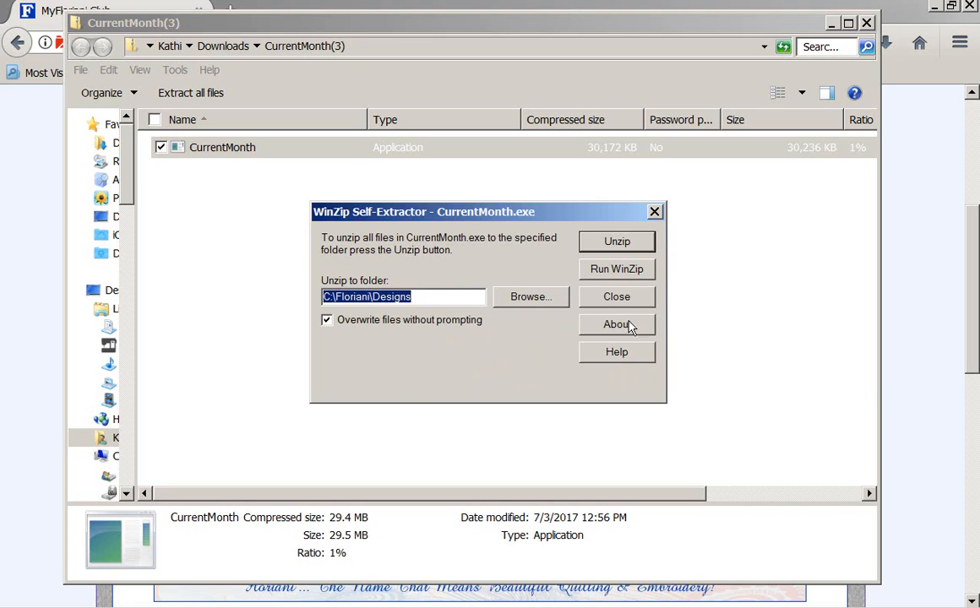
left_click(625, 245)
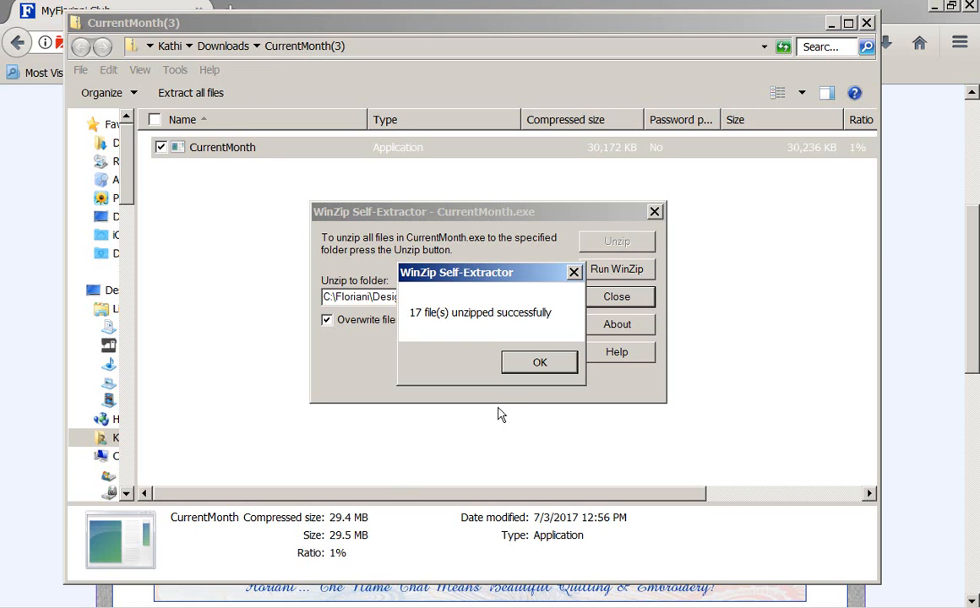
- Close the self-extractor, the CurrentMonth zip folder and the club website to return to Floriani Total Control U
left_click(538, 362)
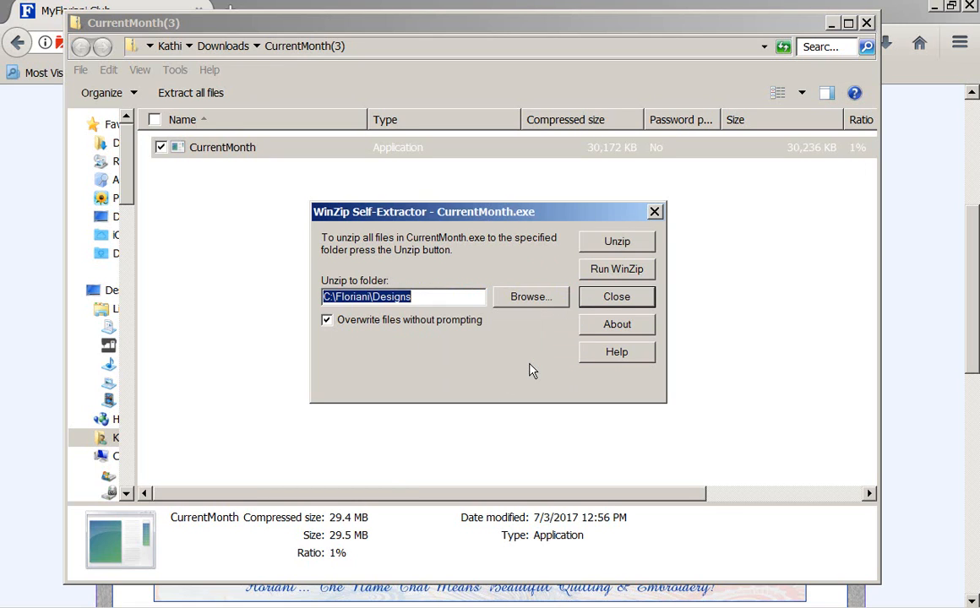
left_click(655, 213)
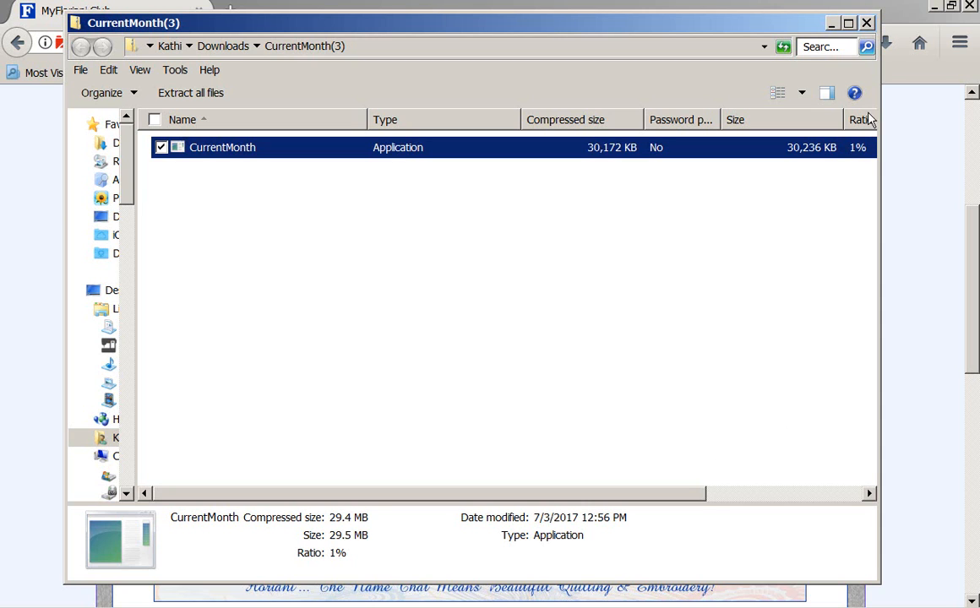
left_click(869, 23)
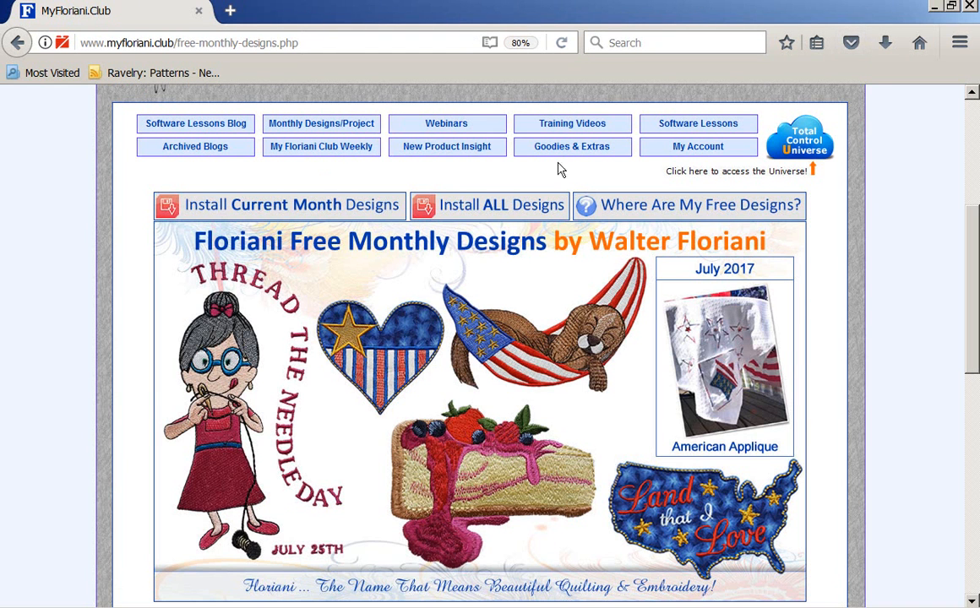
left_click(198, 12)
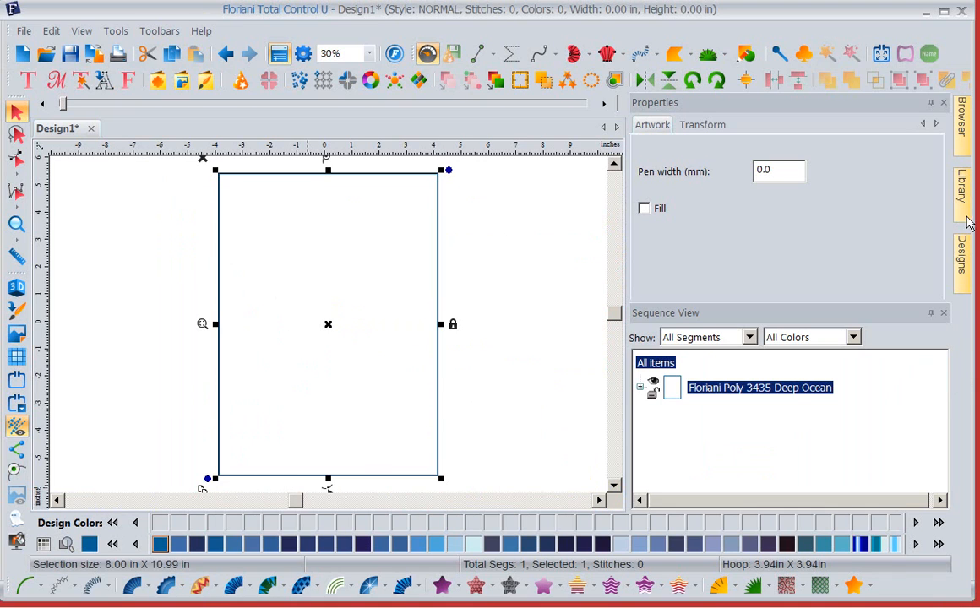
- Look through the Browser and Library folder trees, including the JULY folder under Free Monthly Designs, for the newly installed designs
left_click(961, 118)
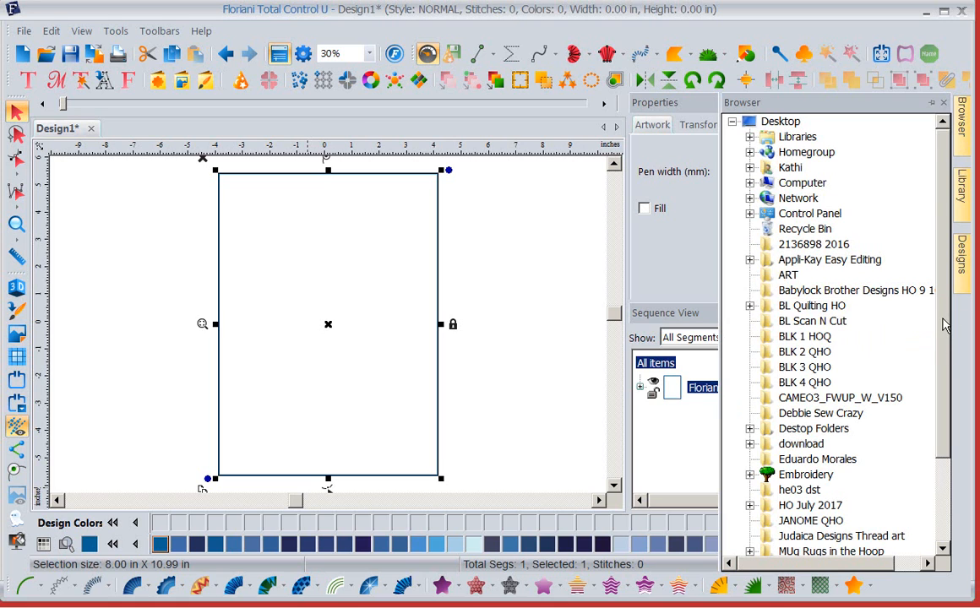
scroll(944, 326, "down", 3)
scroll(944, 338, "up", 3)
left_click_drag(944, 306, 945, 402)
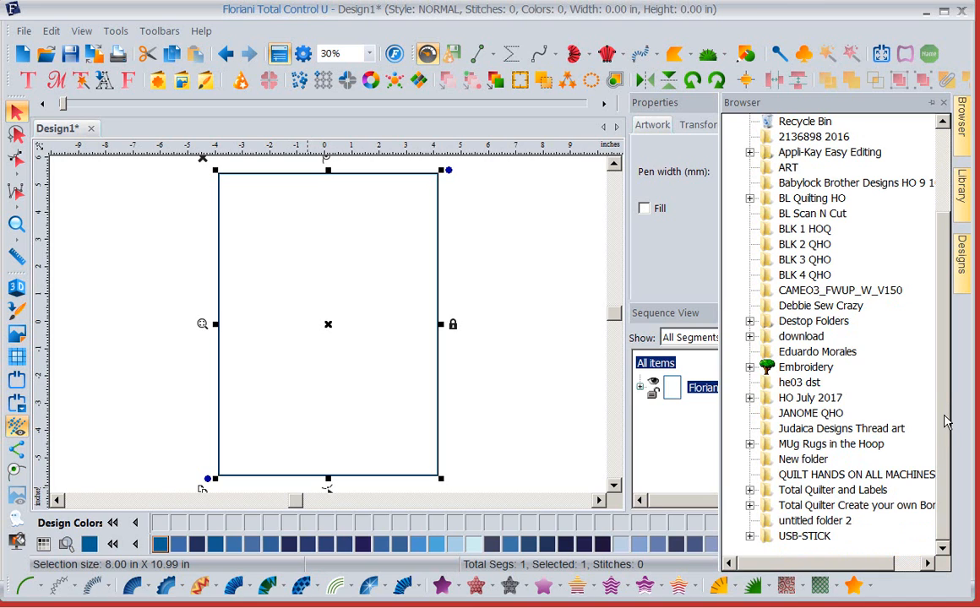
left_click_drag(944, 417, 944, 324)
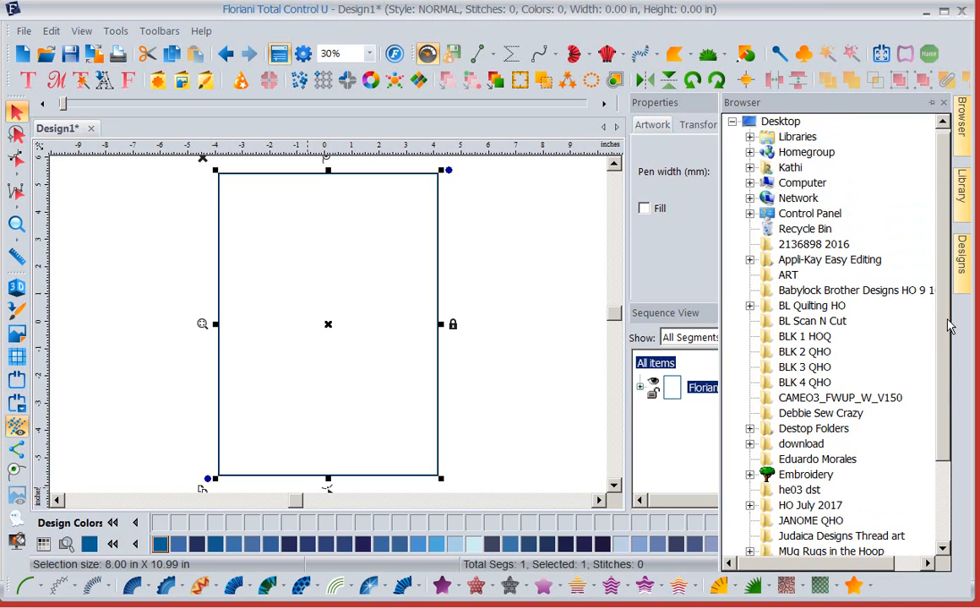
left_click(966, 200)
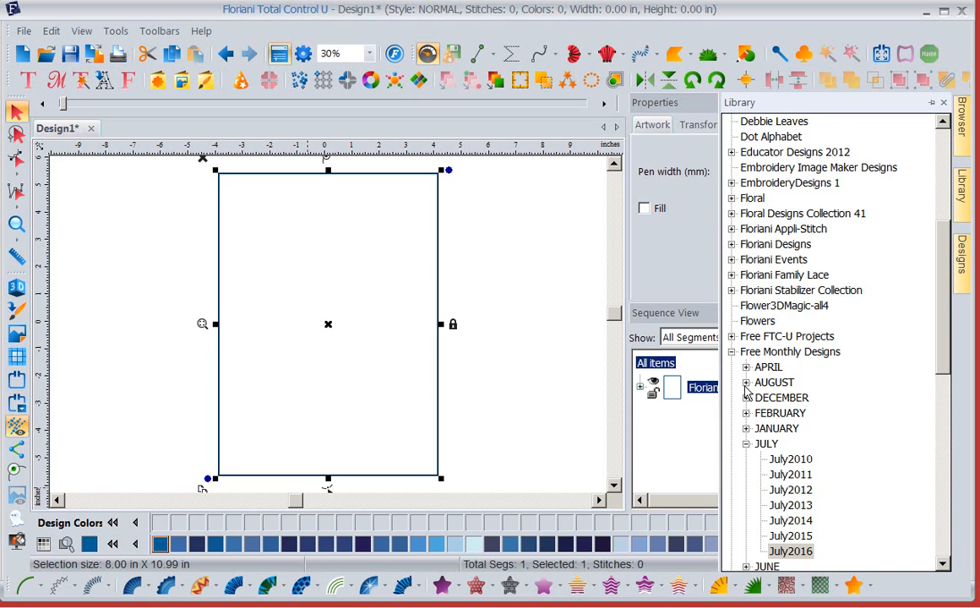
left_click(732, 353)
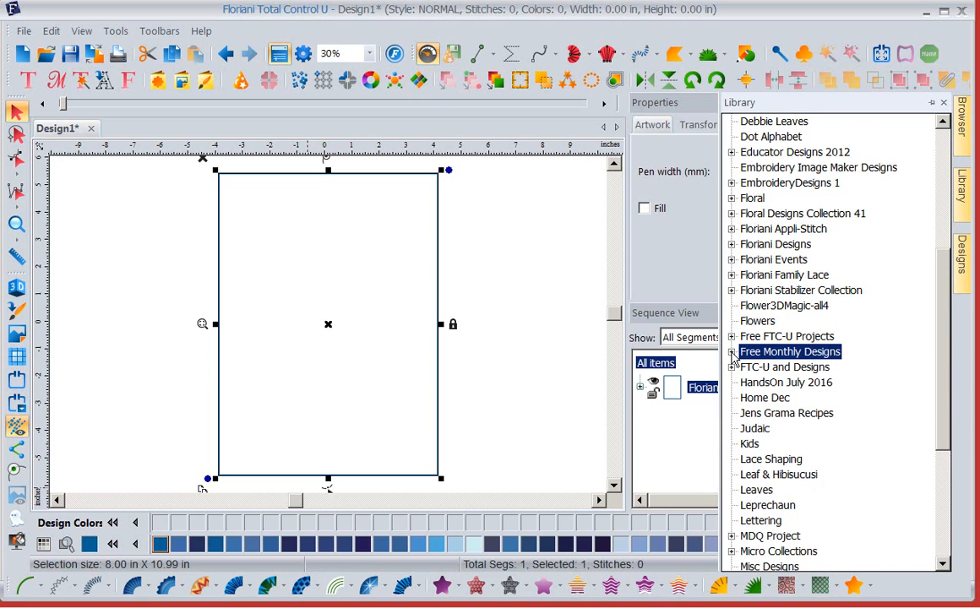
left_click(732, 353)
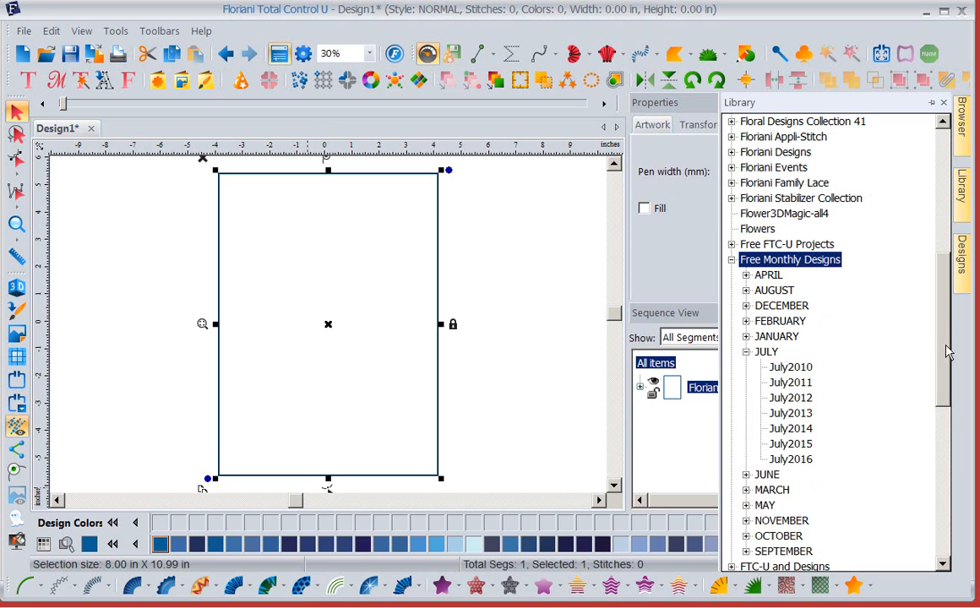
left_click_drag(942, 320, 869, 196)
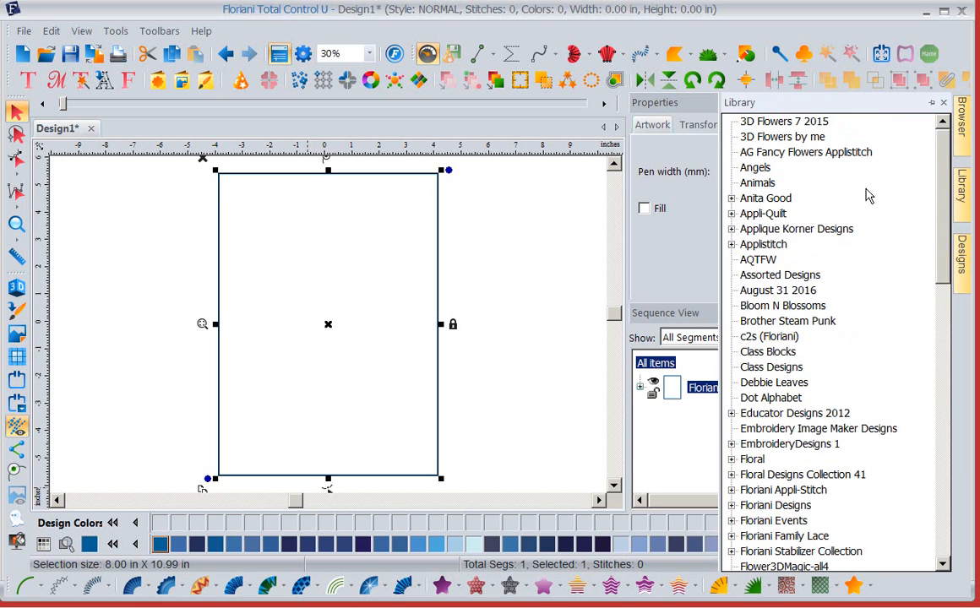
- Restart Floriani Total Control U without saving the open design, and dismiss the My Floriani Today window
left_click(554, 256)
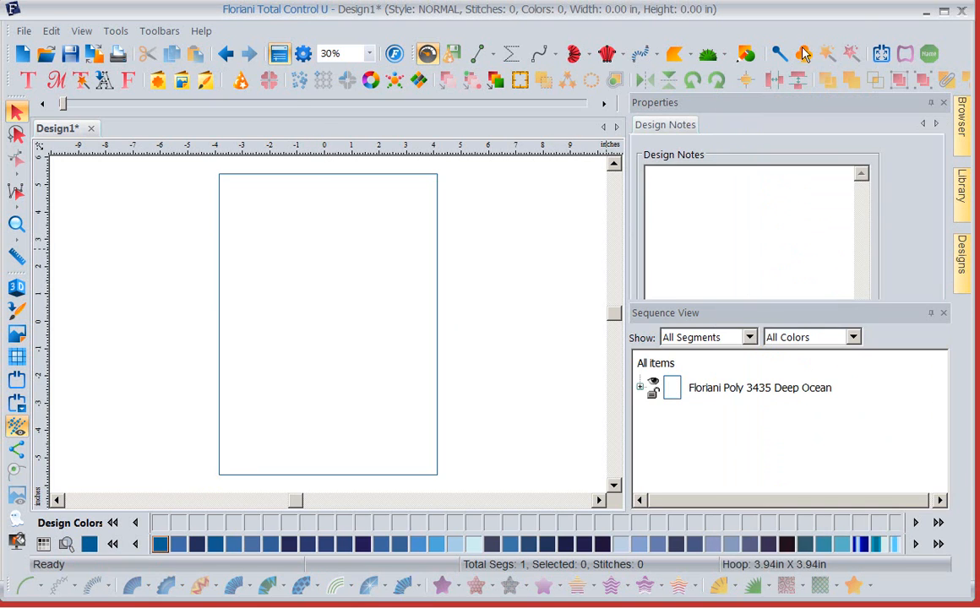
left_click(964, 14)
left_click(507, 347)
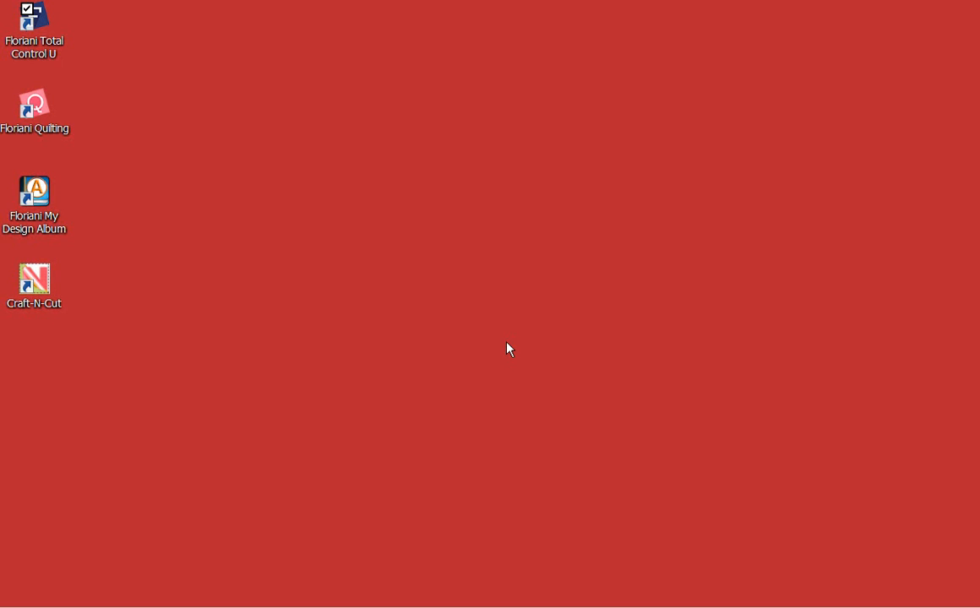
double_click(23, 23)
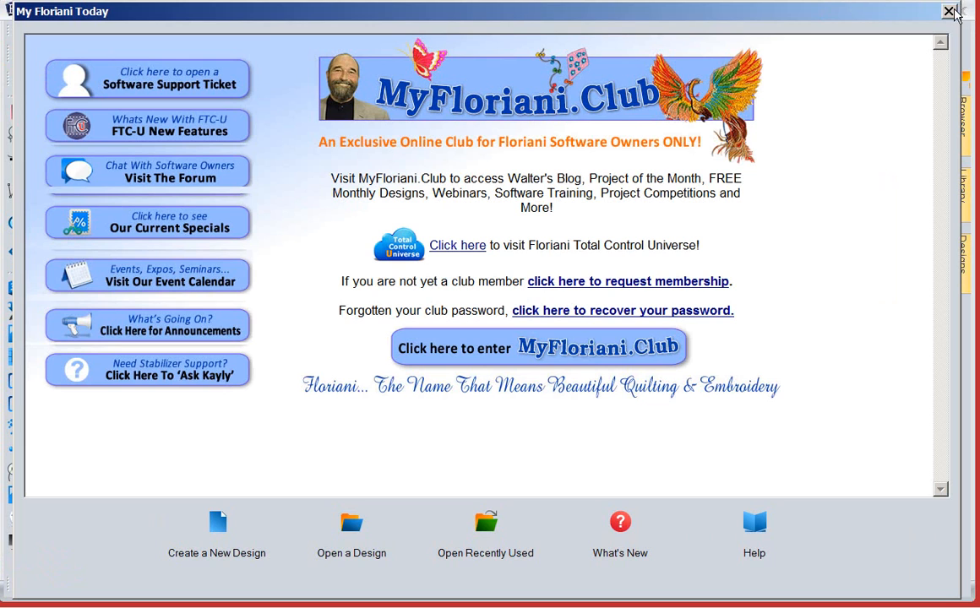
left_click(949, 12)
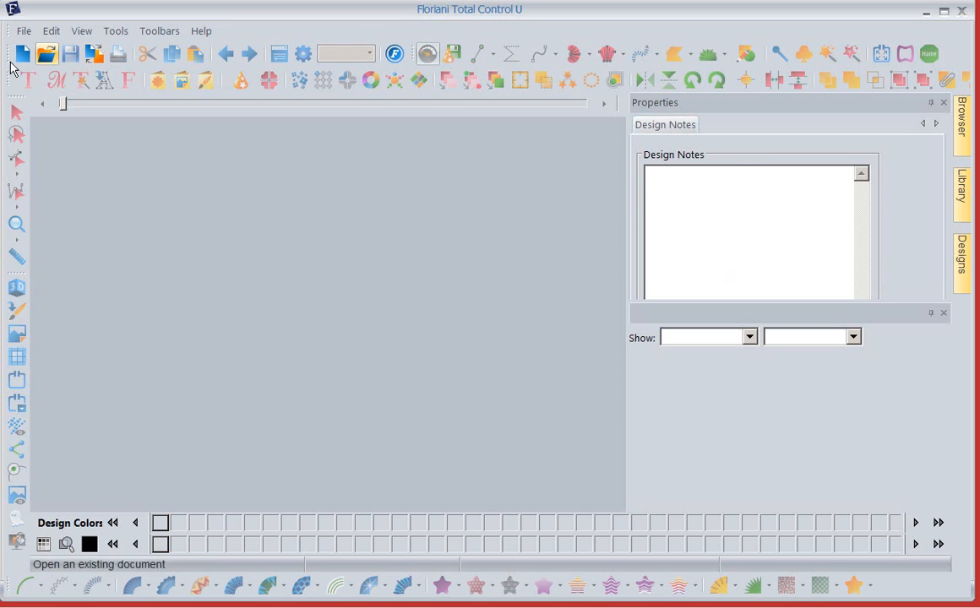
- Create a new design and draw an artwork rectangle about 3.49 by 3.22 inches around the page centre
left_click(22, 58)
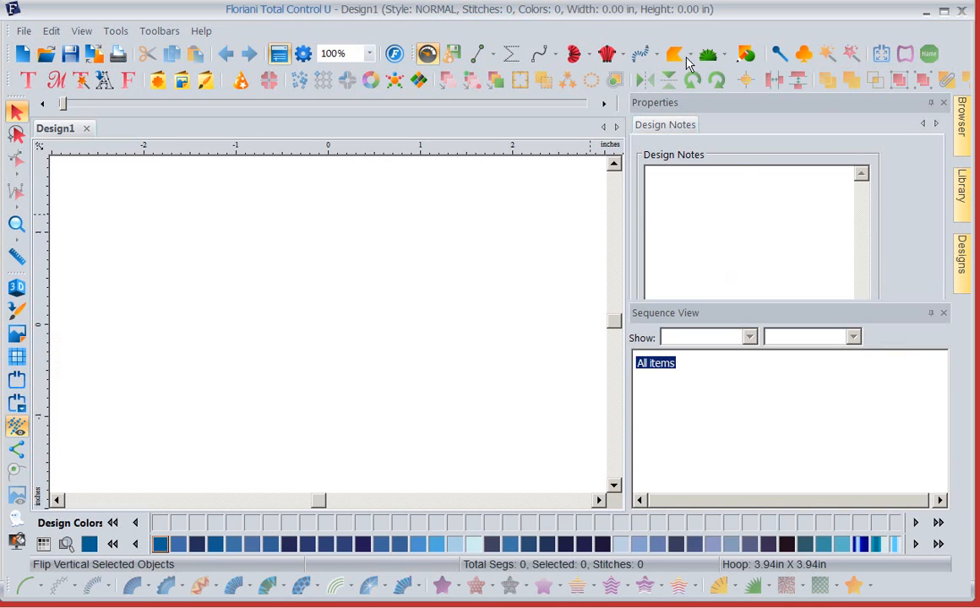
left_click(749, 56)
left_click(740, 76)
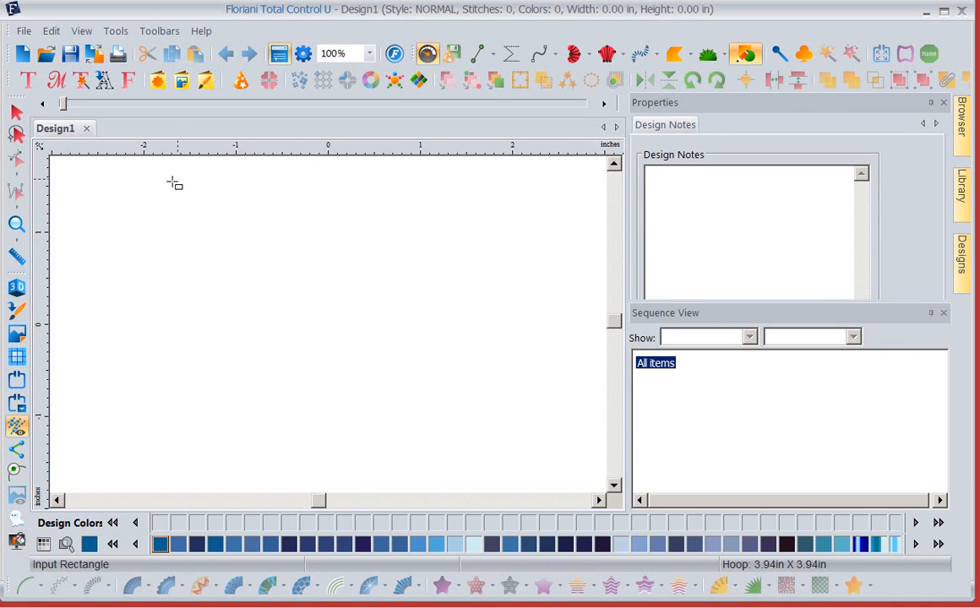
mouse_move(160, 174)
left_mouse_down()
mouse_move(193, 173)
mouse_move(464, 394)
mouse_move(483, 470)
left_mouse_up()
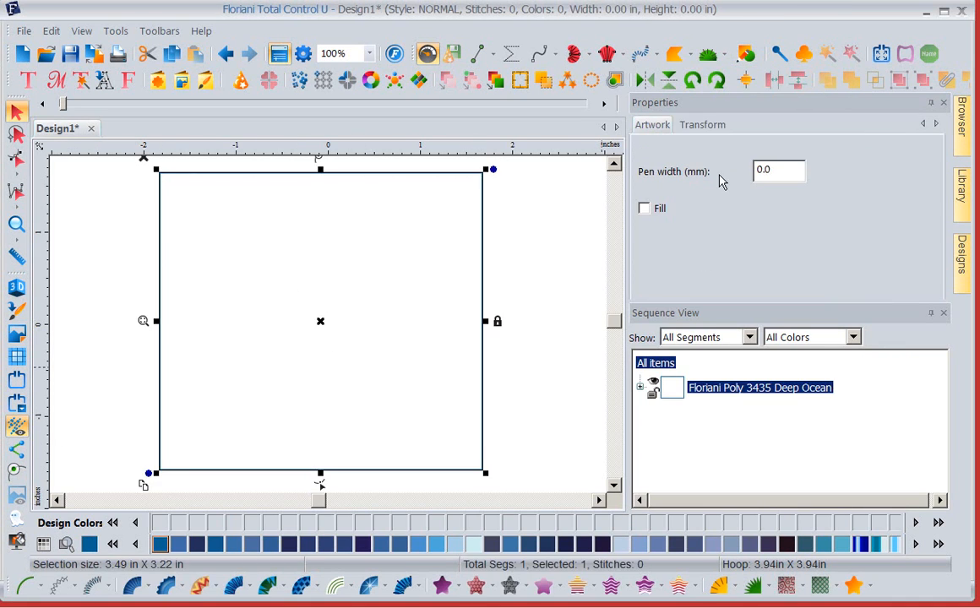
- Resize the rectangle to 9 inches wide and 12 inches high with Maintain aspect ratio turned off
left_click(706, 127)
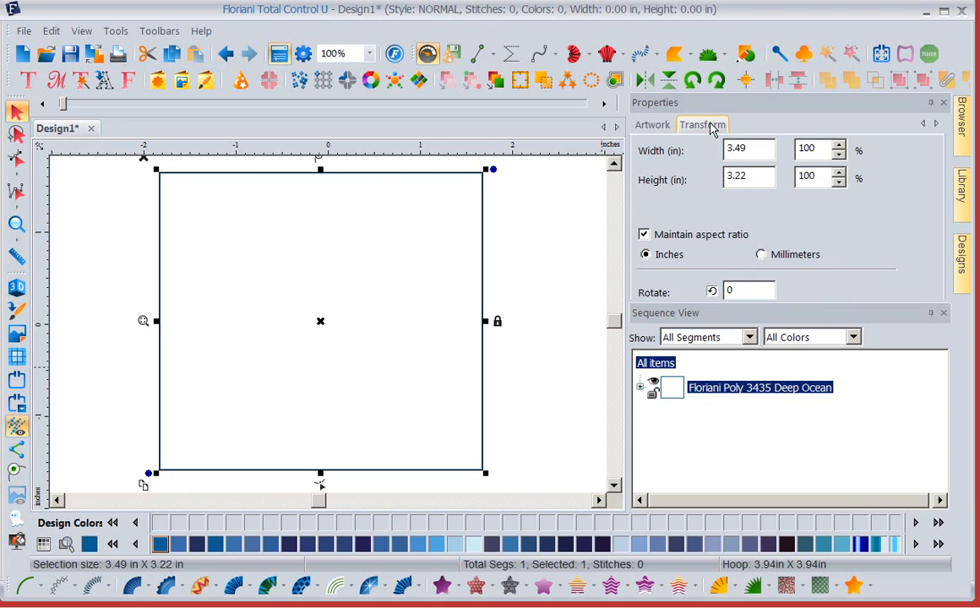
double_click(762, 152)
type("8")
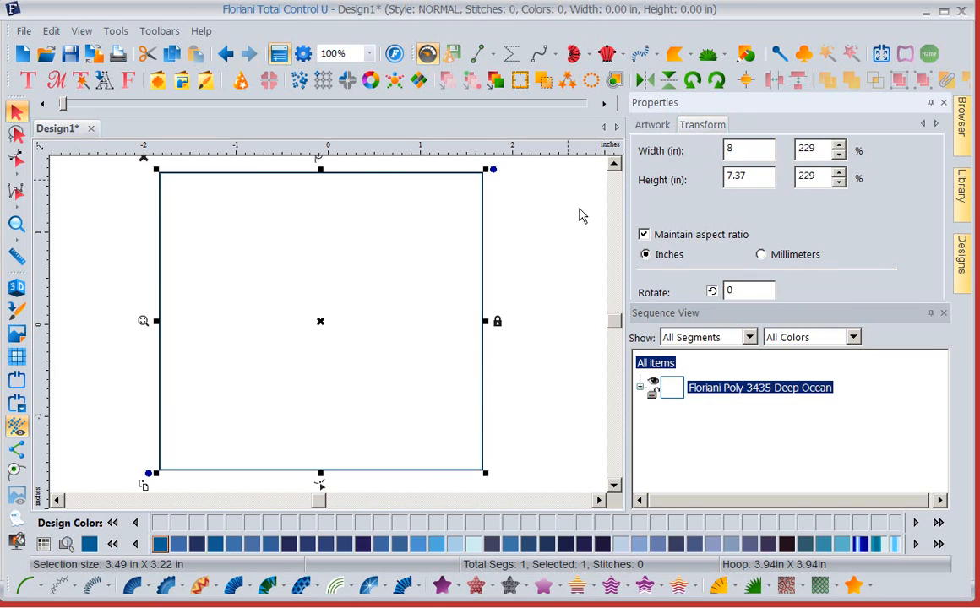
key("BackSpace")
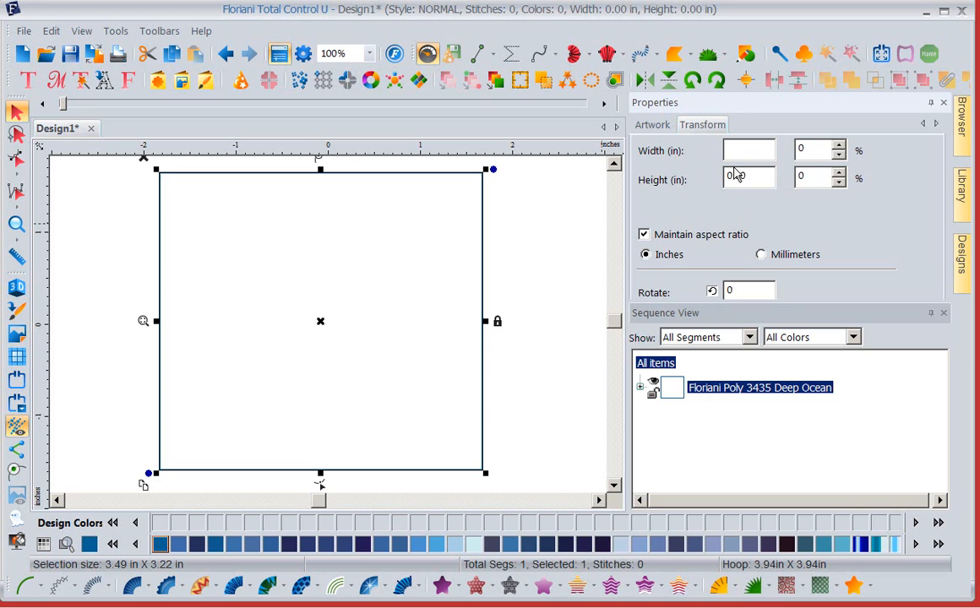
type("10")
key("Tab")
type("12")
left_click(644, 234)
double_click(747, 149)
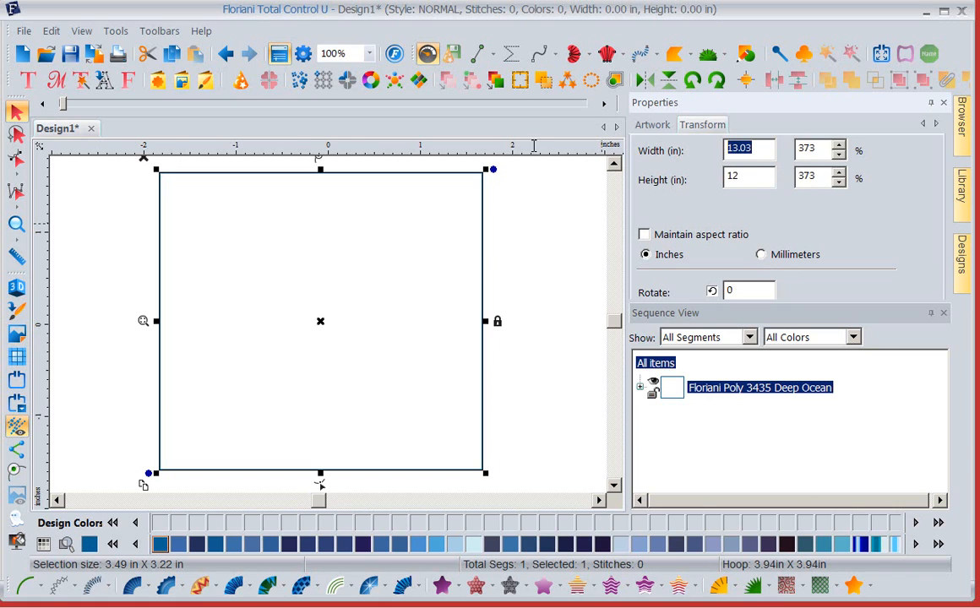
type("9")
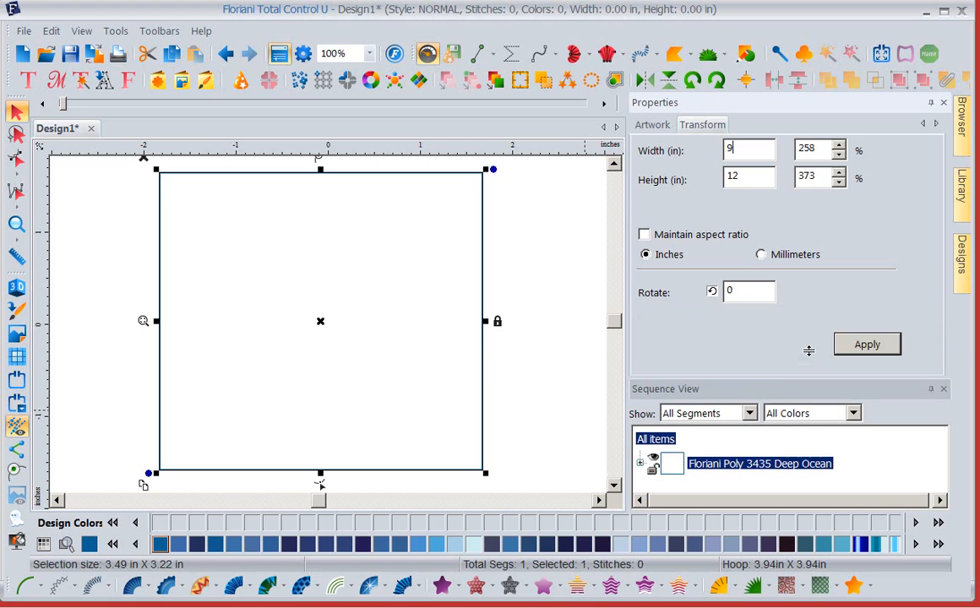
left_click(870, 346)
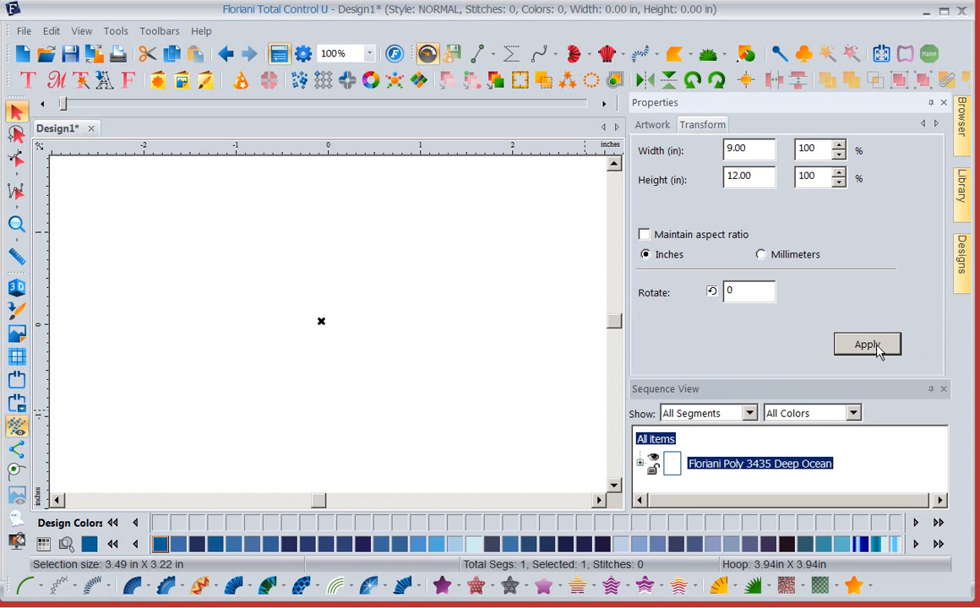
left_click(369, 53)
left_click(331, 96)
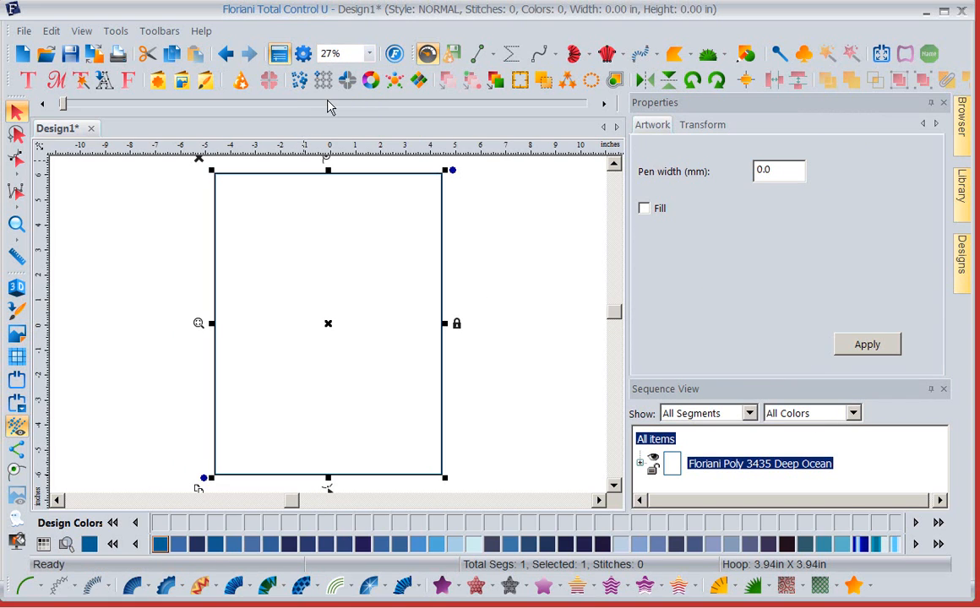
- Open the July 2017 folder under Free FTC-U Projects in the design library and examine its embroidery designs
left_click(967, 196)
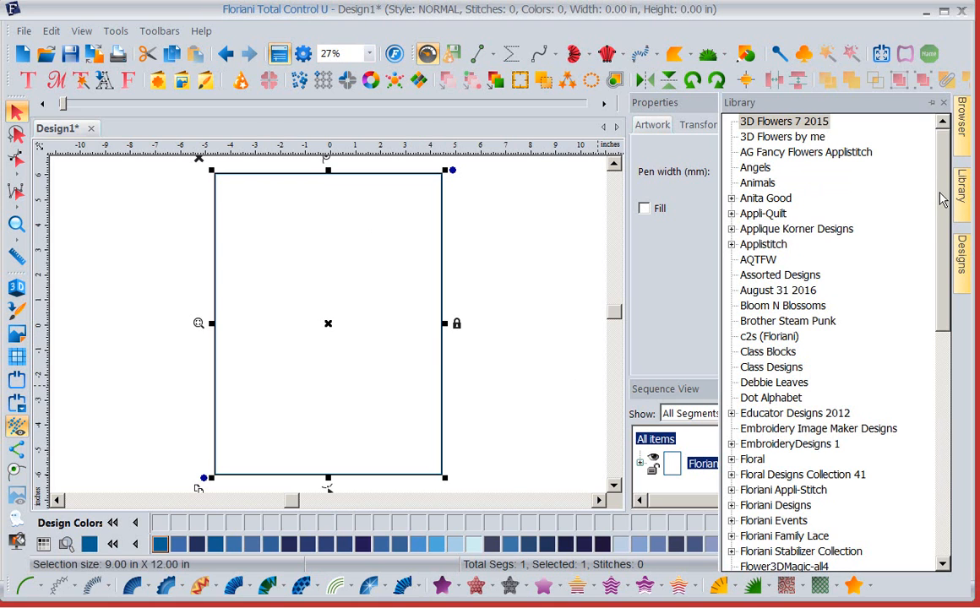
left_click_drag(940, 205, 952, 341)
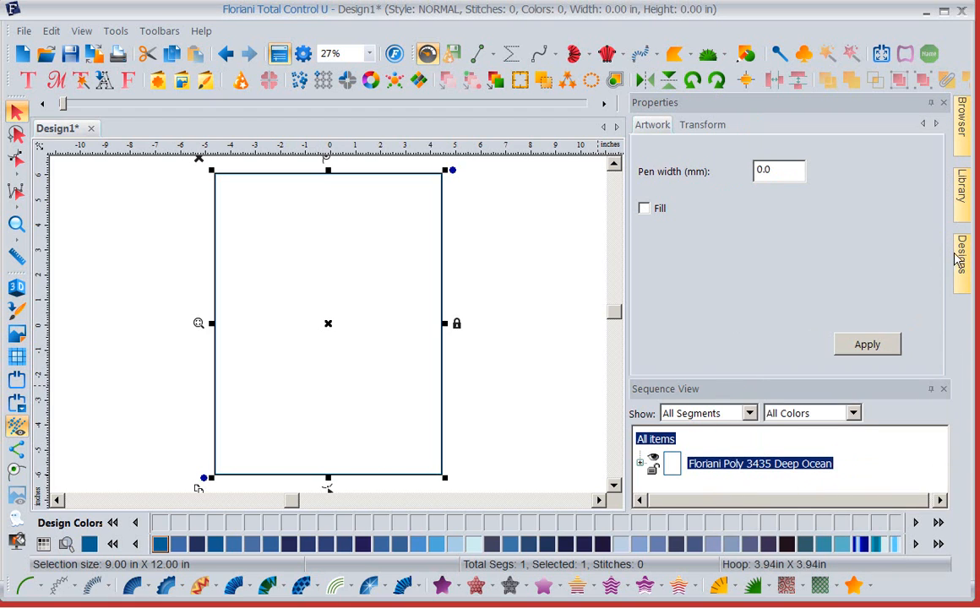
mouse_move(961, 214)
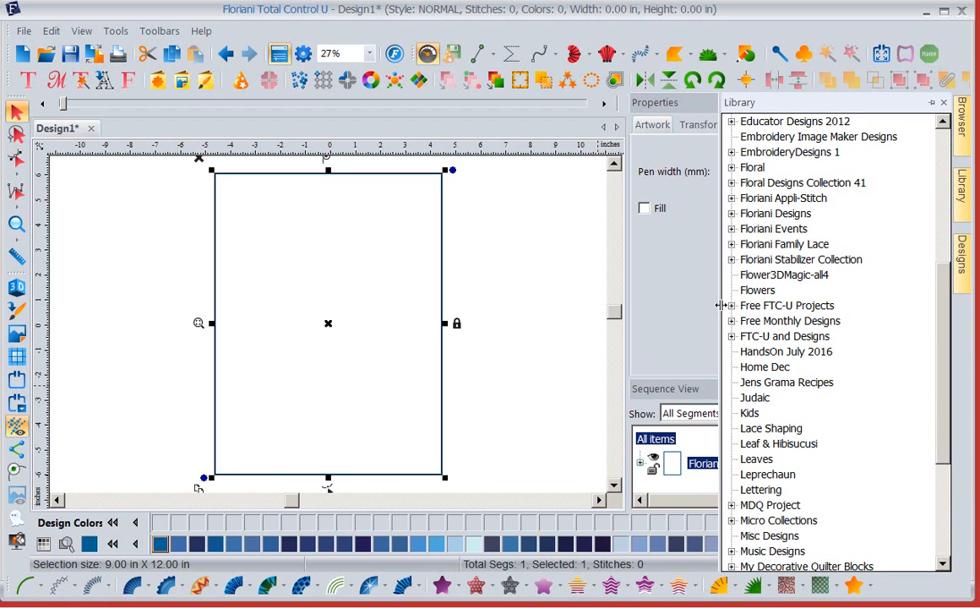
left_click(732, 306)
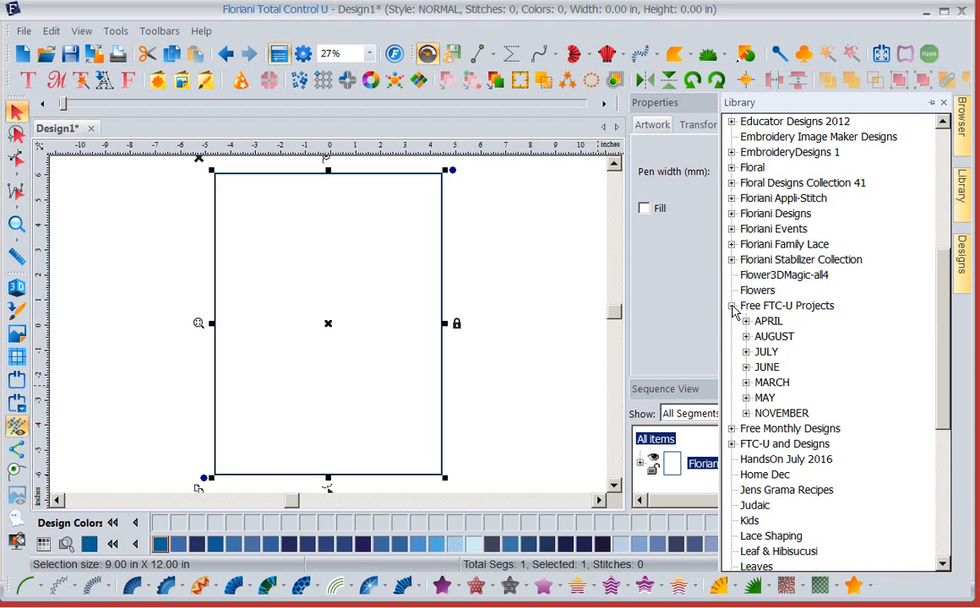
left_click(746, 352)
left_click(792, 384)
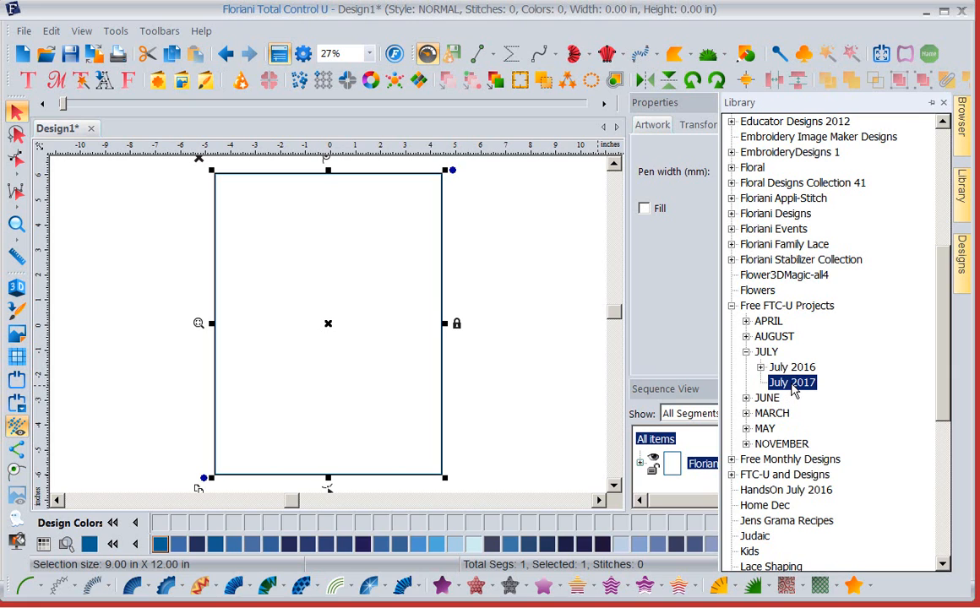
left_click(963, 262)
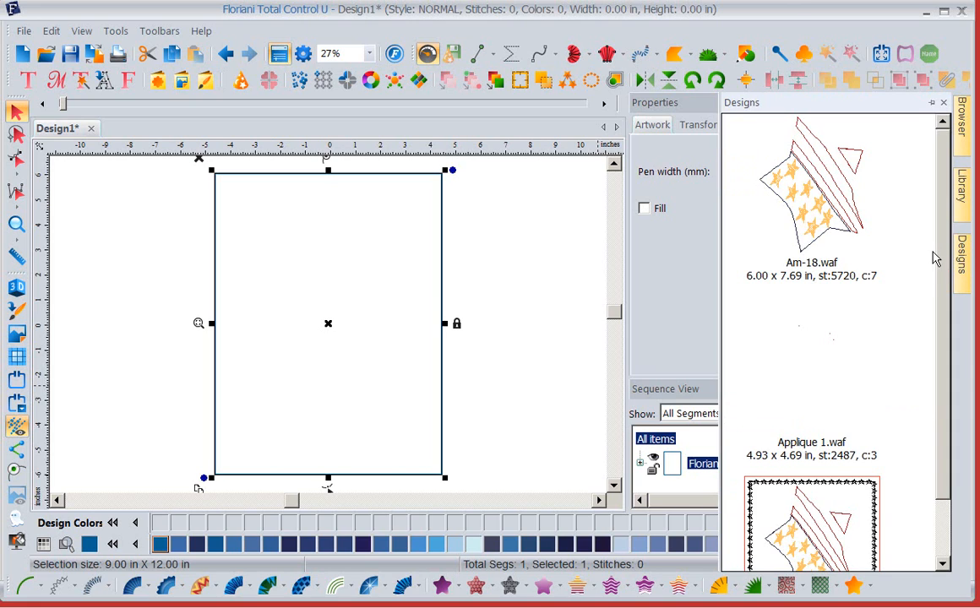
left_click_drag(942, 224, 941, 149)
scroll(857, 114, "down", 1)
left_click(577, 387)
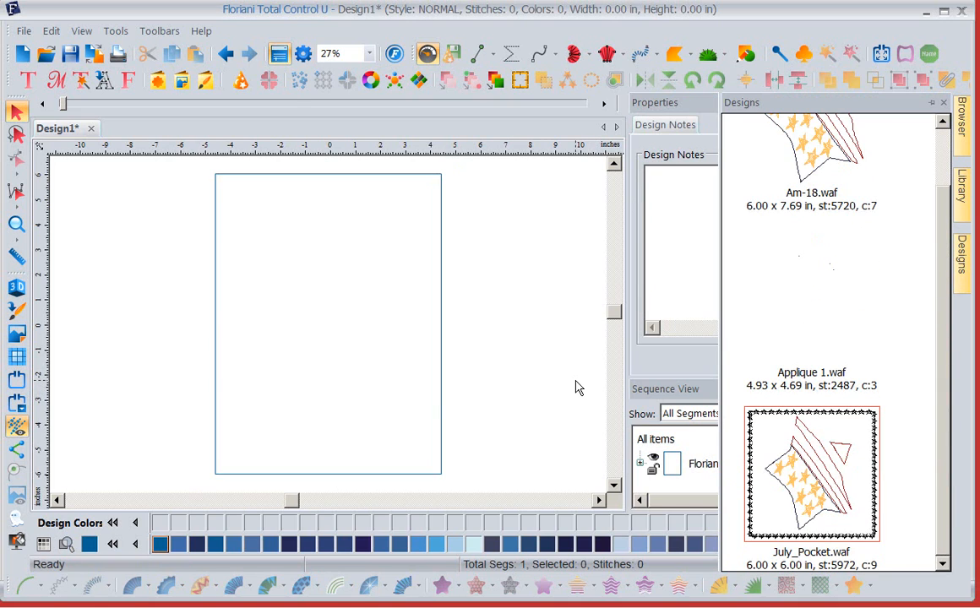
- Examine the July 2016 and July 2017 folders under Free FTC-U Projects in the design library
left_click(968, 211)
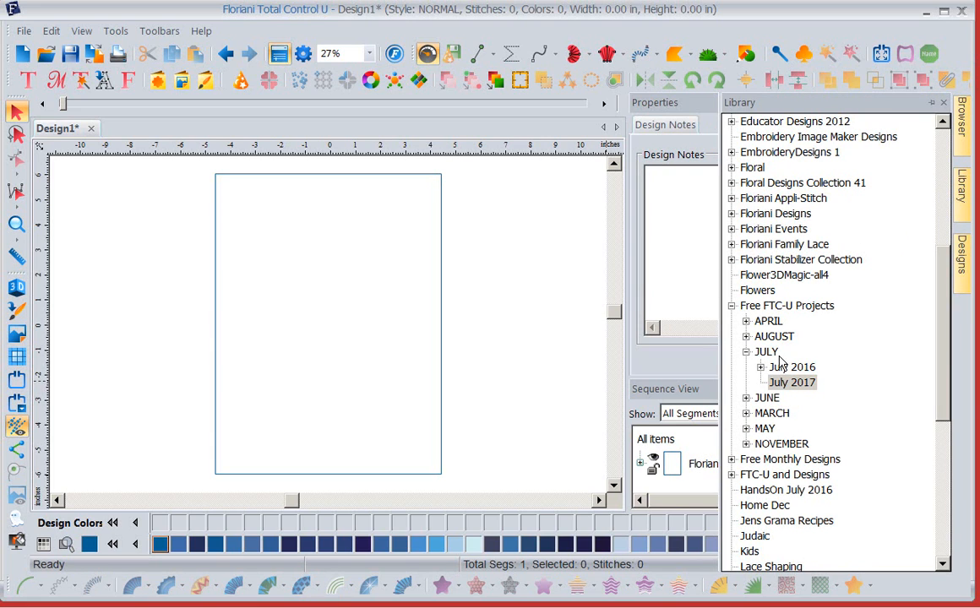
left_click(746, 351)
left_click(746, 351)
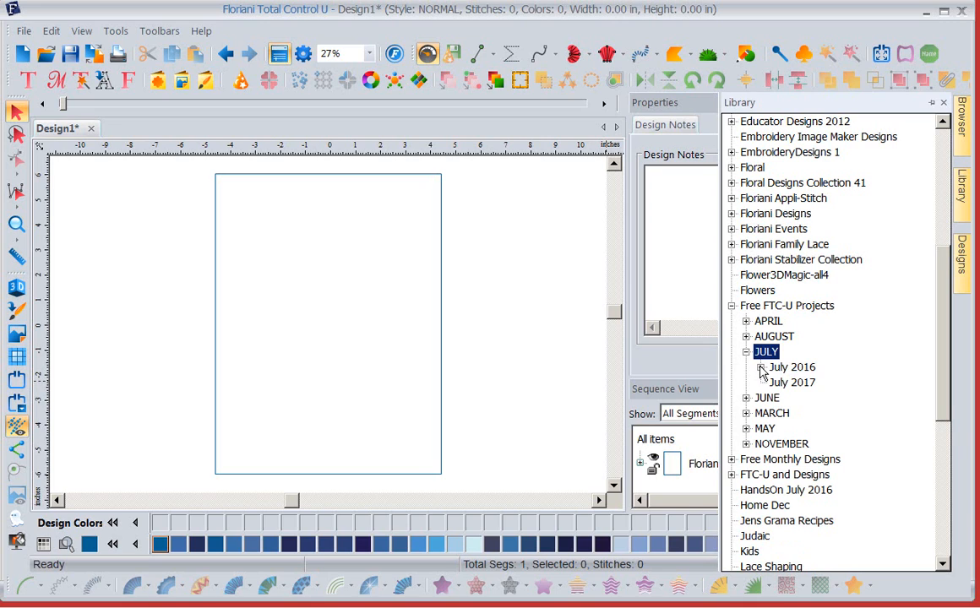
left_click(760, 367)
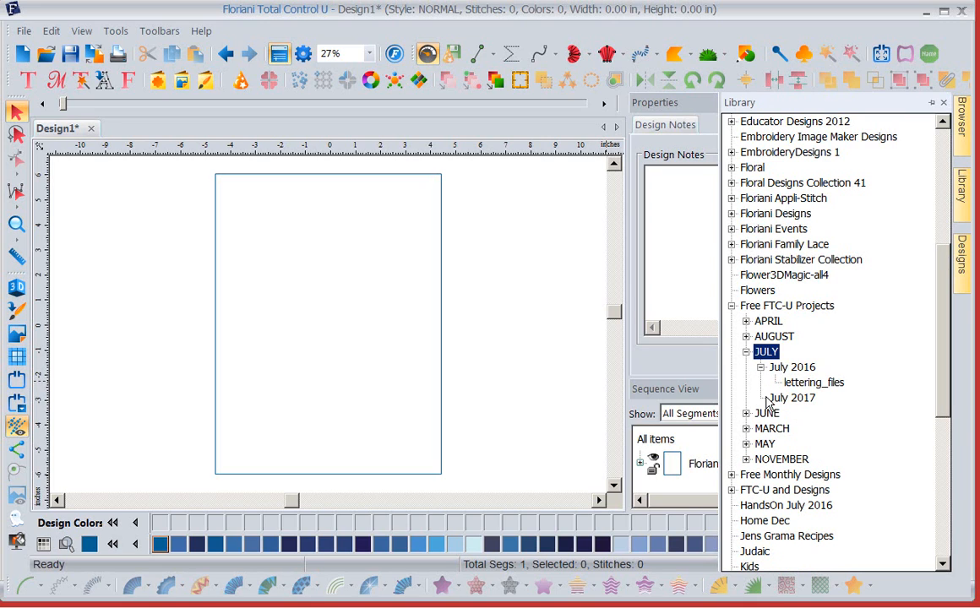
left_click(791, 401)
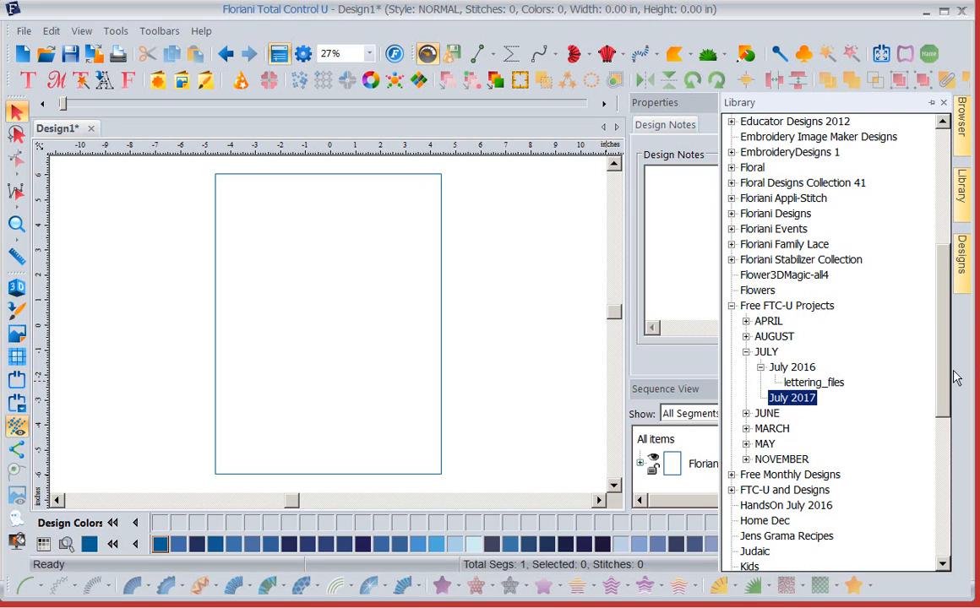
left_click(962, 271)
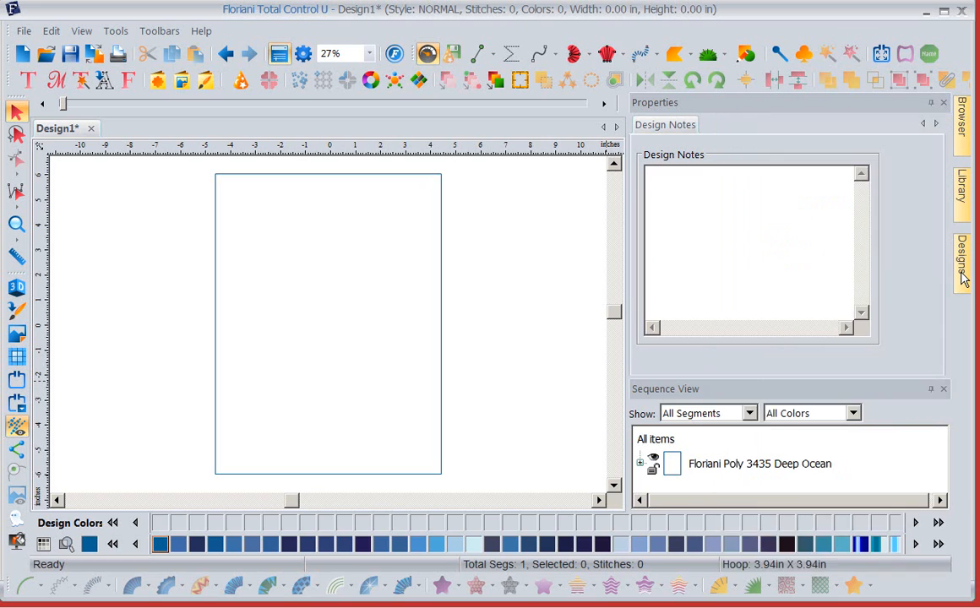
mouse_move(947, 228)
left_mouse_down()
mouse_move(944, 397)
mouse_move(942, 210)
left_mouse_up()
- Open the July2017 folder under Free Monthly Designs and place Heart.waf in the lower half of the rectangle
left_click(962, 186)
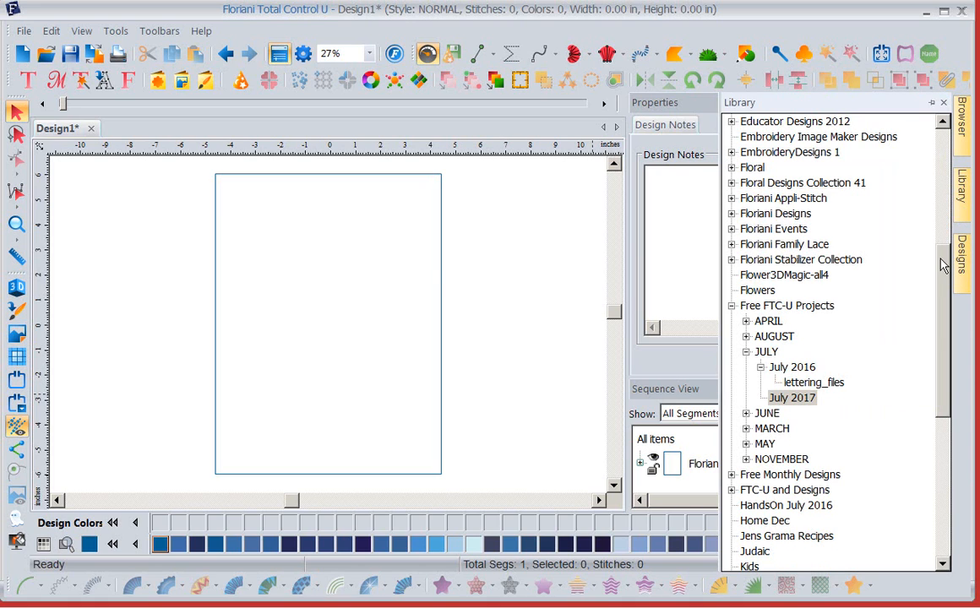
left_click(732, 306)
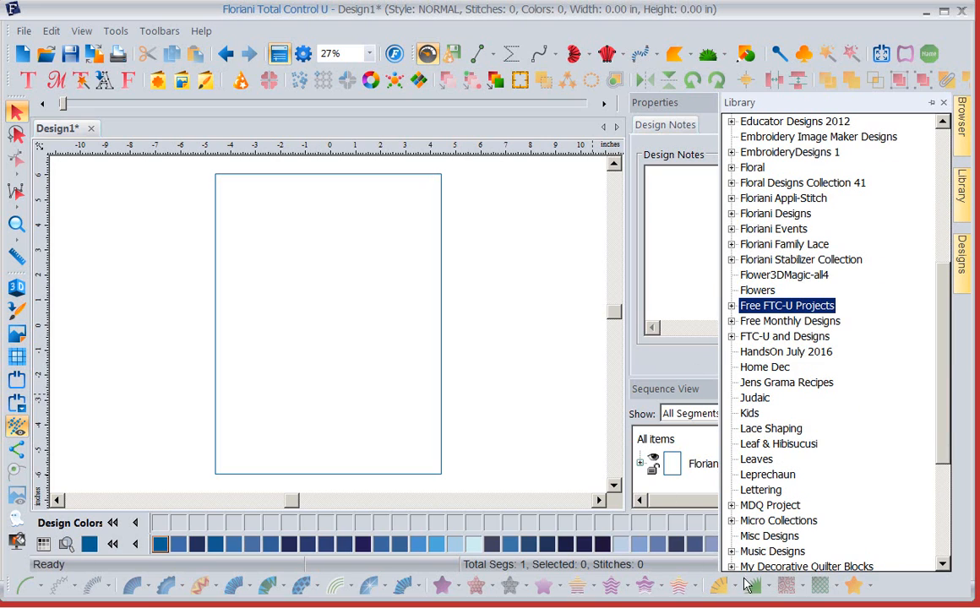
left_click(731, 321)
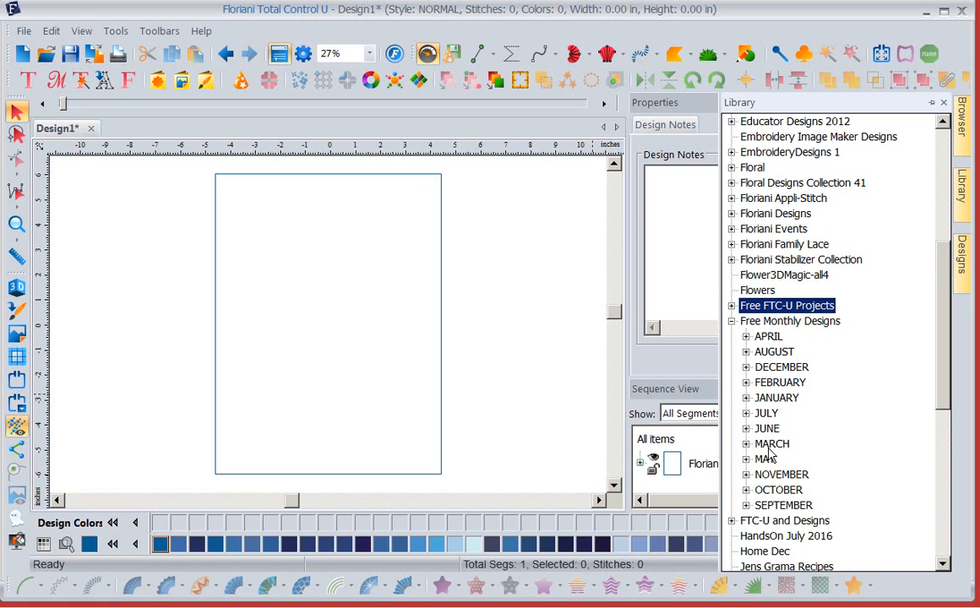
left_click(746, 413)
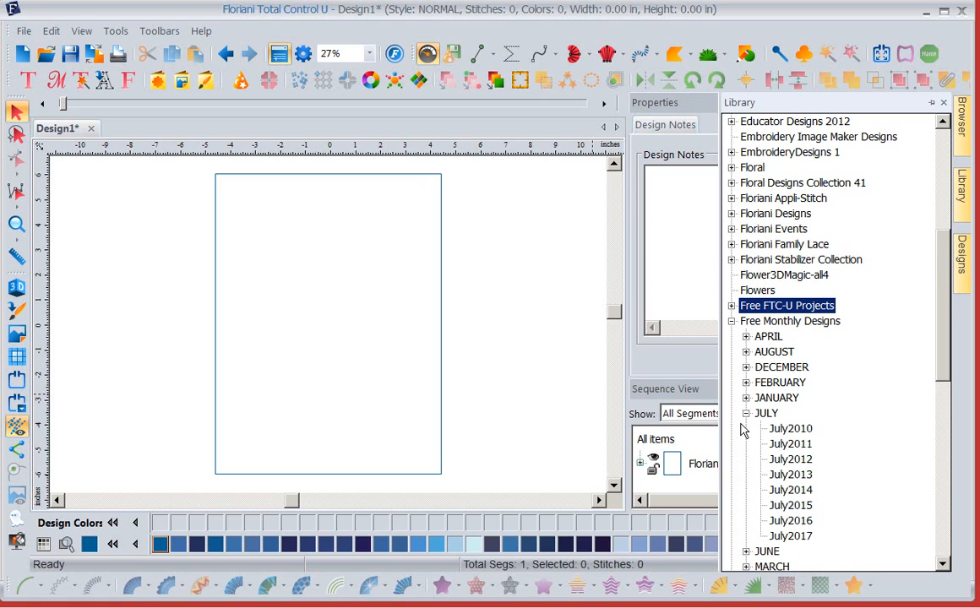
left_click(801, 537)
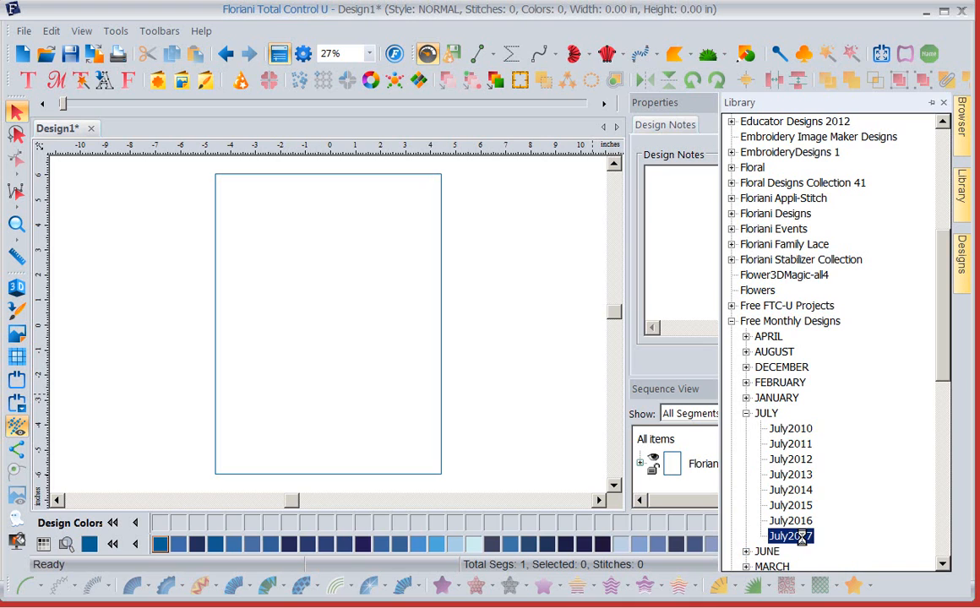
left_click(963, 262)
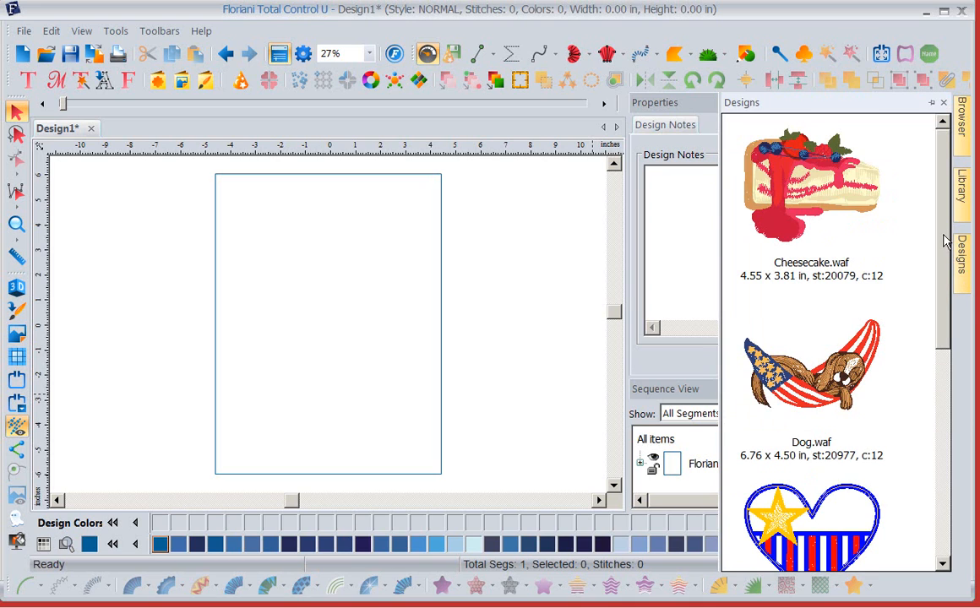
scroll(856, 293, "down", 3)
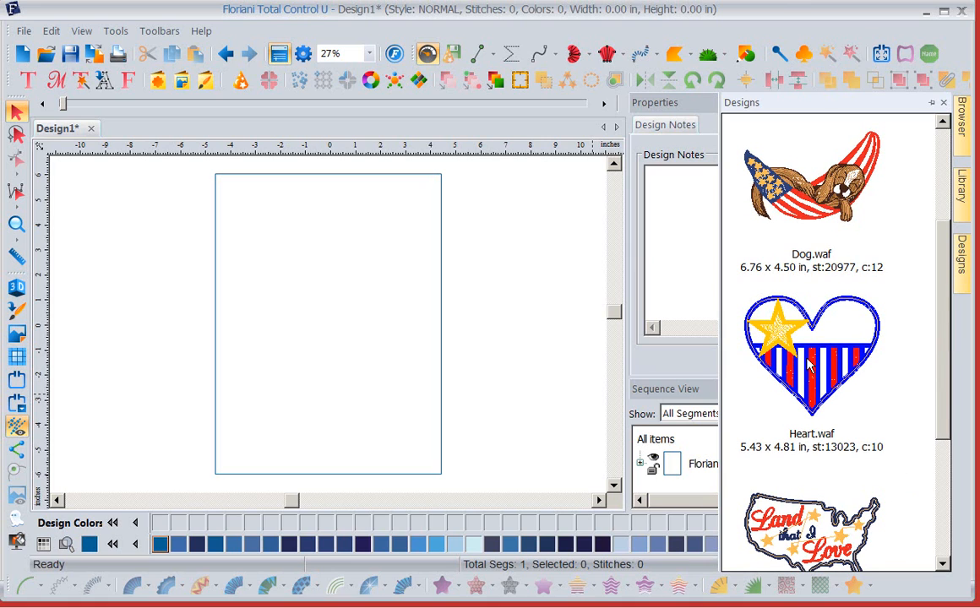
left_click_drag(808, 365, 329, 401)
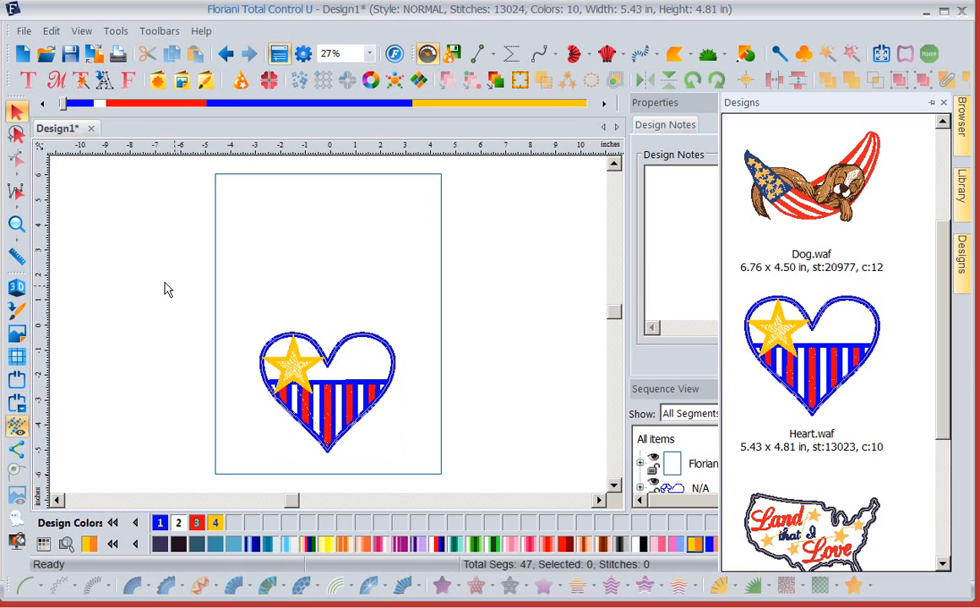
- Shrink the heart design to about 3.06 by 2.75 inches and centre it horizontally in the rectangle's lower half
left_click(335, 367)
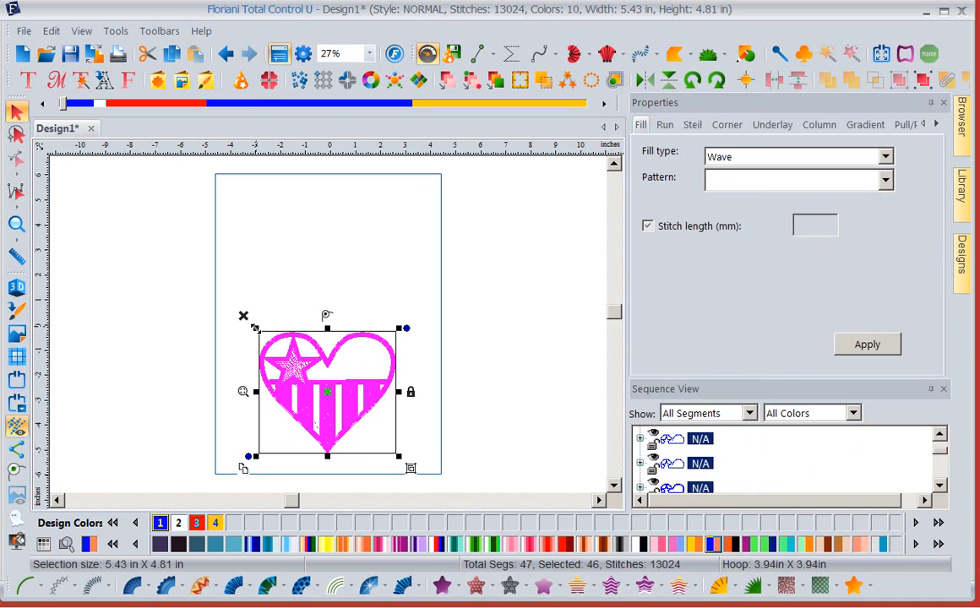
left_click_drag(256, 325, 318, 383)
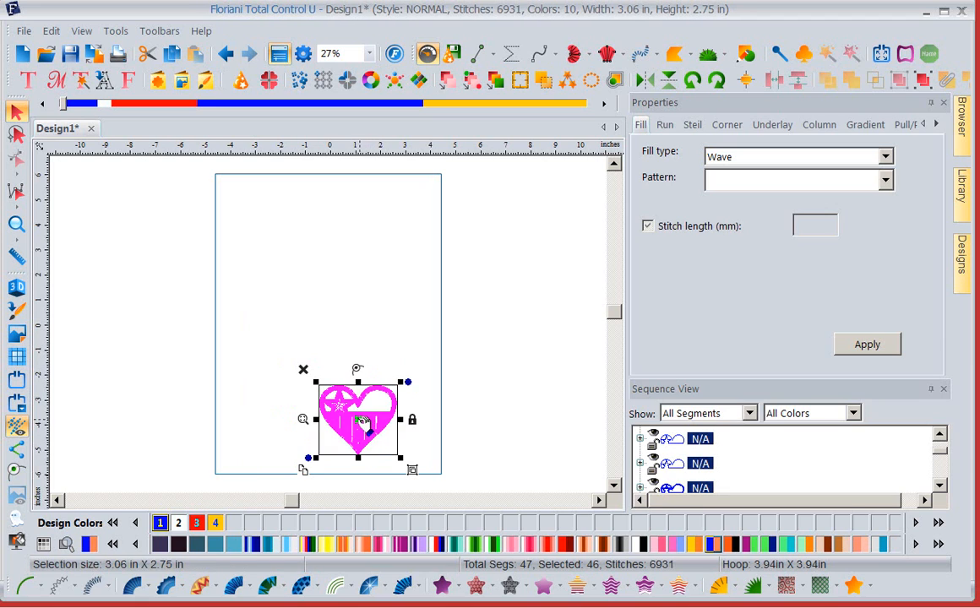
left_click_drag(373, 425, 349, 405)
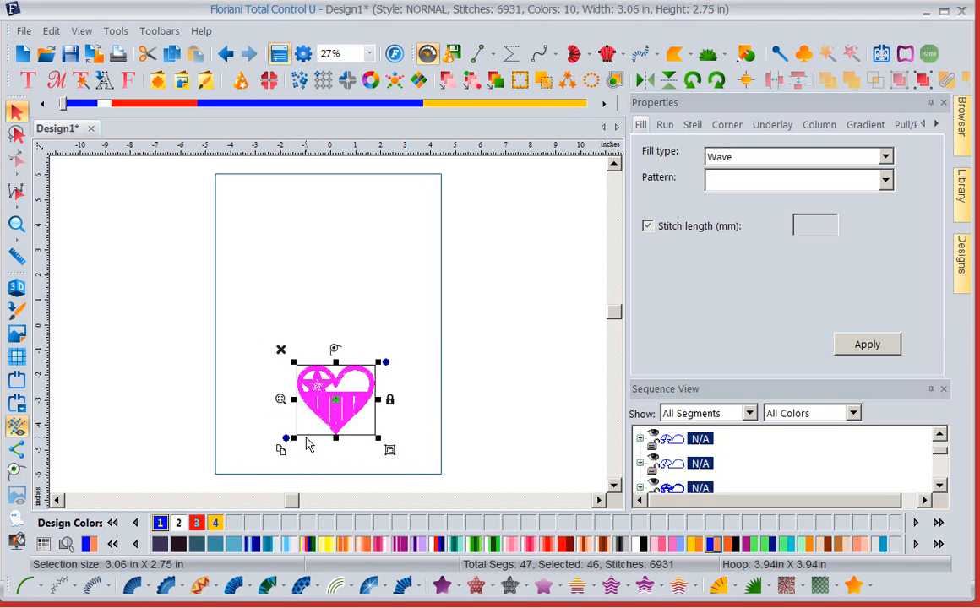
left_click_drag(340, 404, 335, 405)
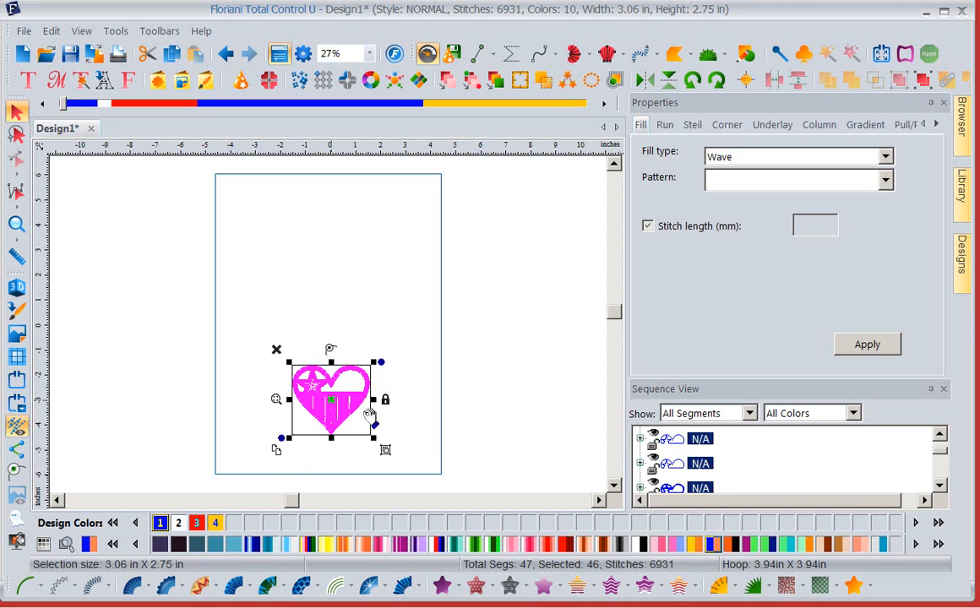
- Add circle text around the heart with upper text "All Ameriacn", lower text "Baby Boy" and a height of 0.50 inches
left_click(26, 82)
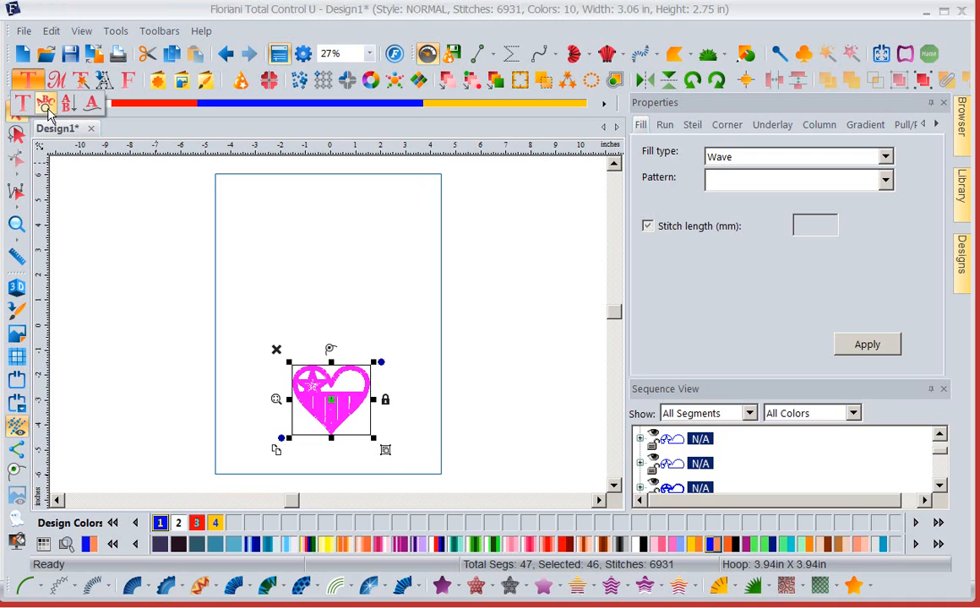
left_click(47, 108)
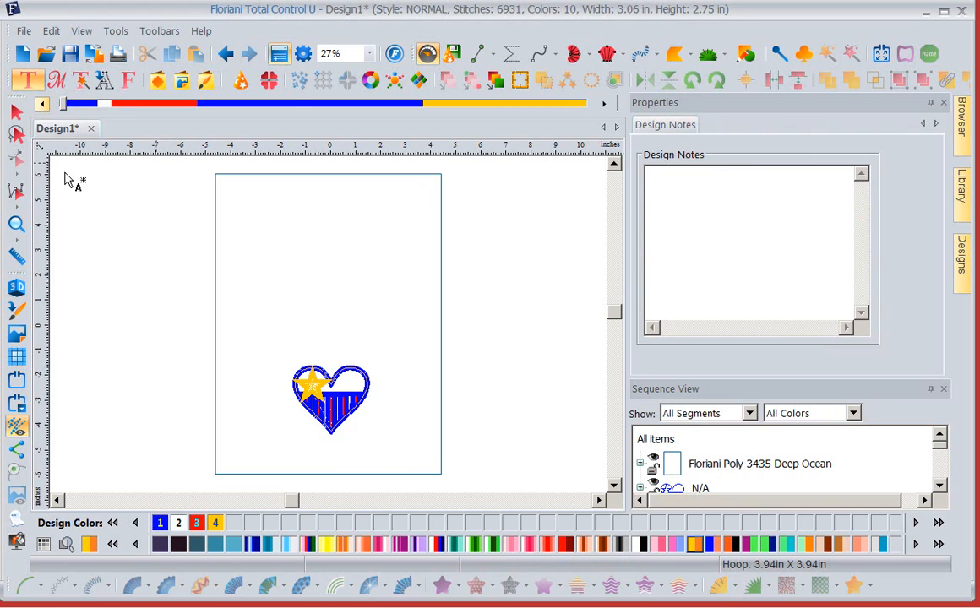
left_click(317, 319)
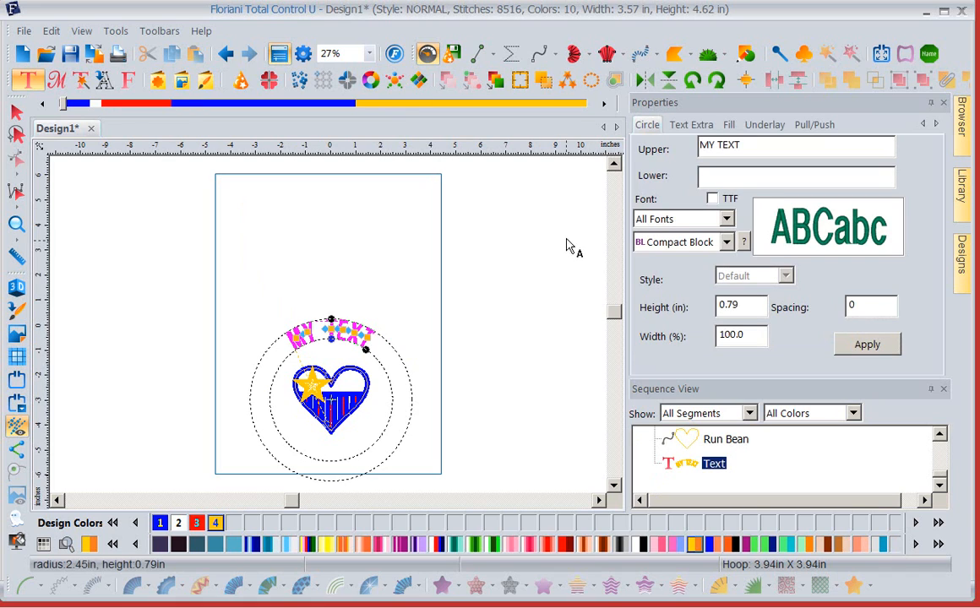
left_click_drag(751, 148, 557, 149)
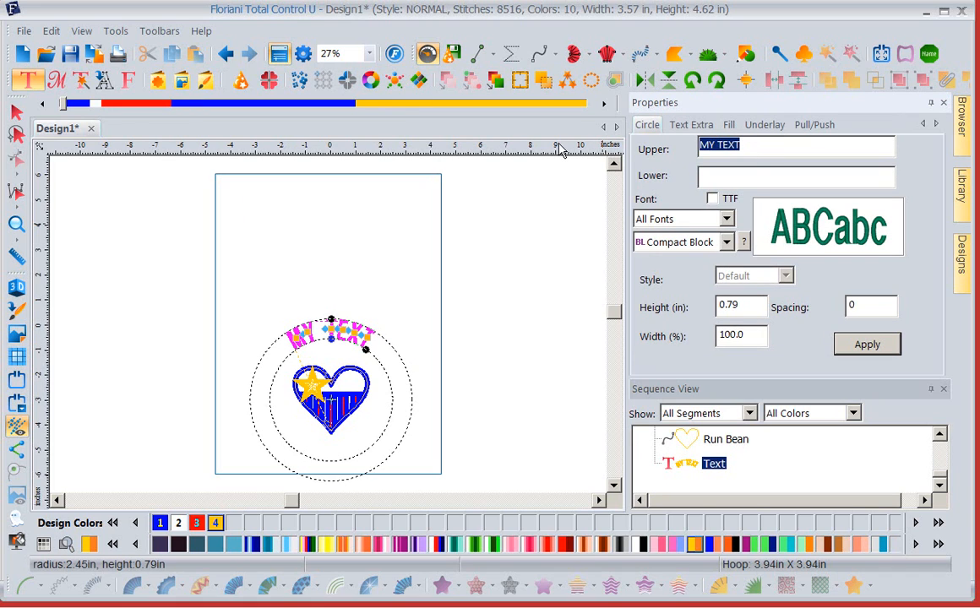
type("All Ameriacn")
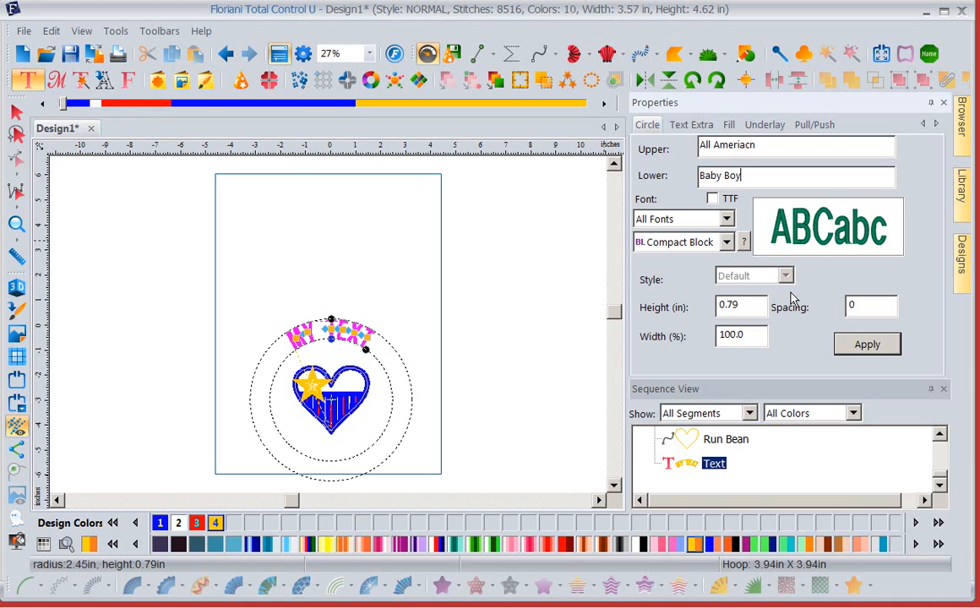
left_click_drag(755, 310, 640, 307)
type(".5")
left_click(870, 346)
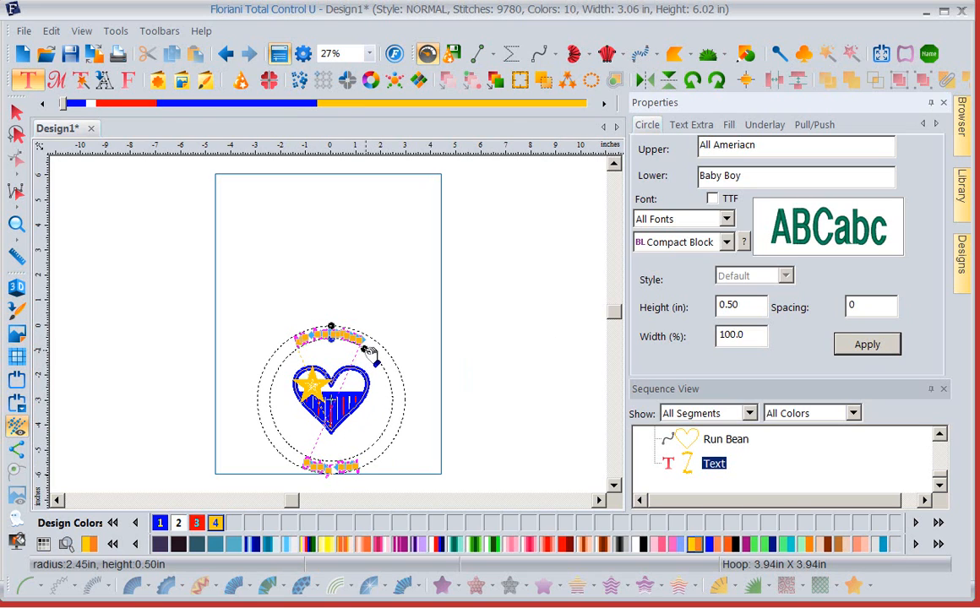
- Adjust the circle text to a letter height of about 0.54 inches and tighten its radius to about 1.93 inches
left_click_drag(369, 352, 349, 335)
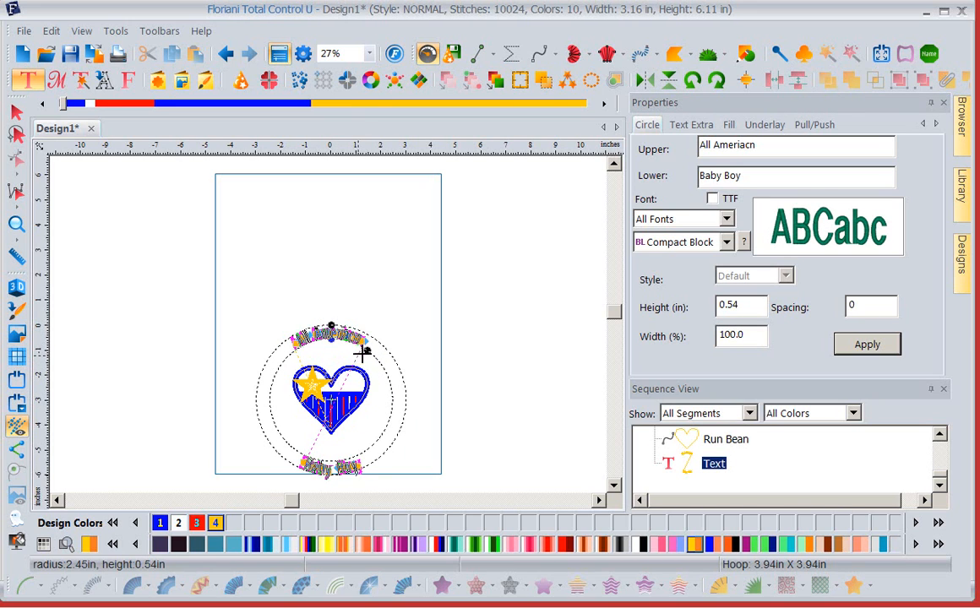
left_click_drag(370, 351, 338, 354)
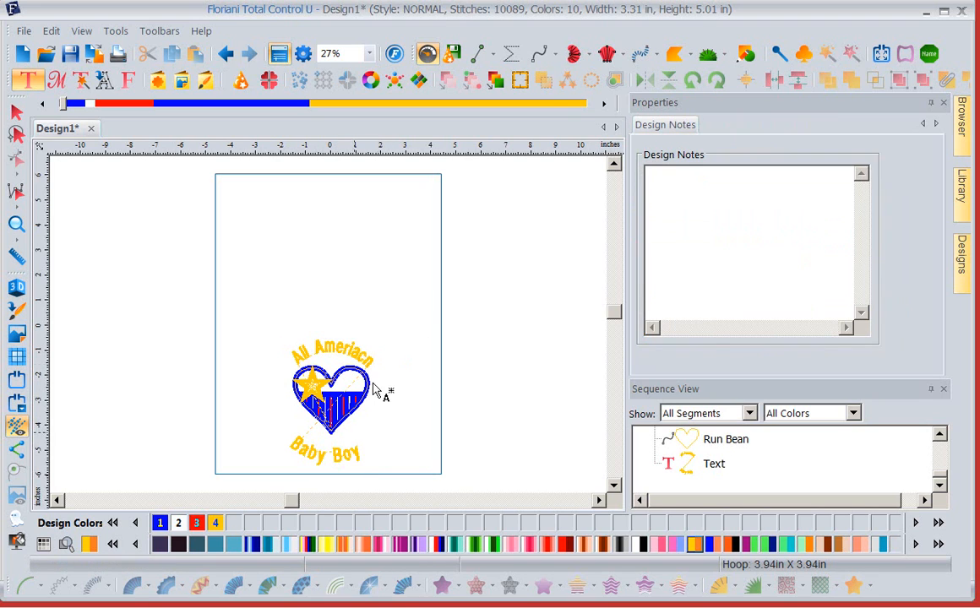
- Enlarge the circle text's letters to about 0.93 inches high and 134% wide, and centre the ring around the heart
left_click(352, 347)
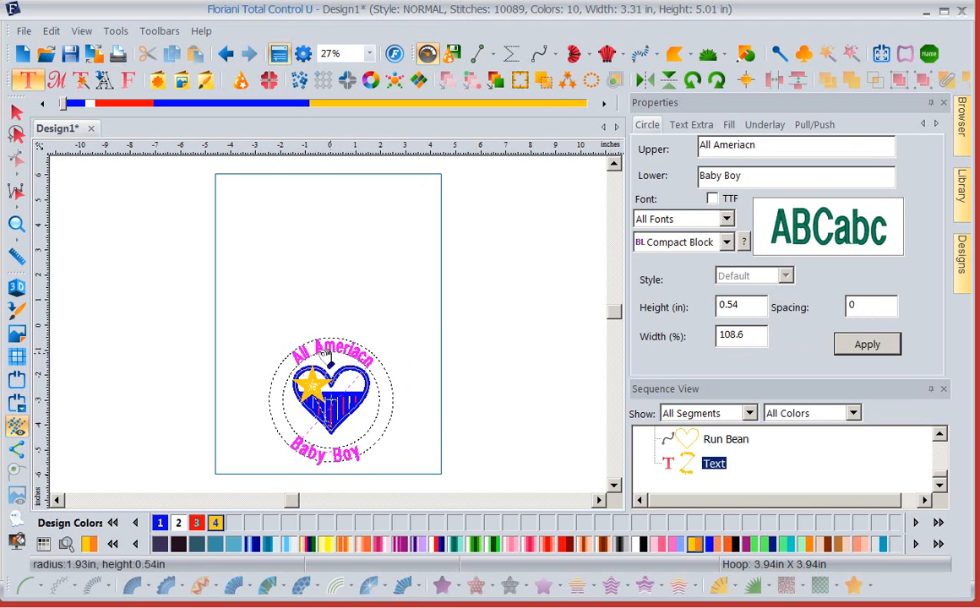
left_click(27, 86)
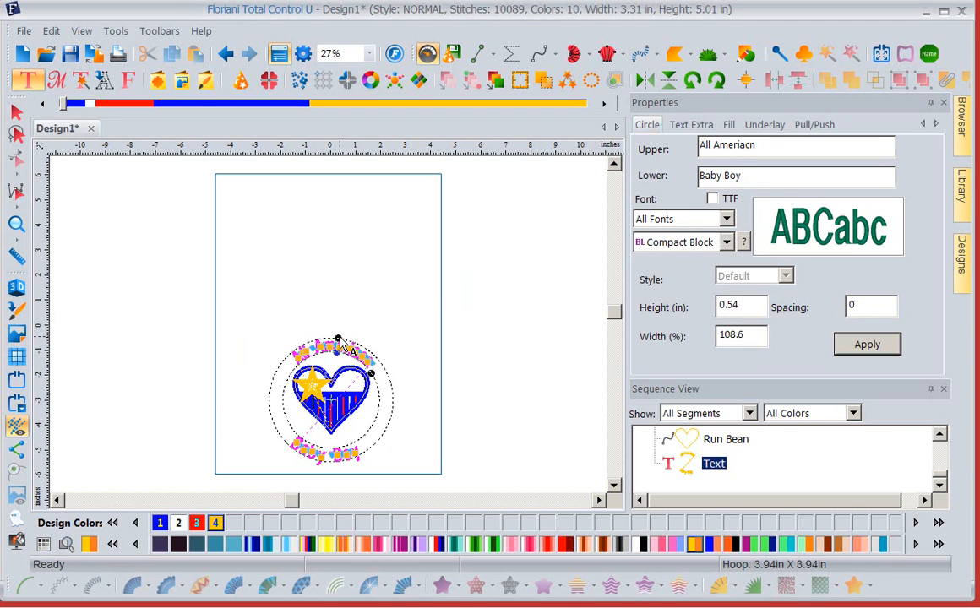
mouse_move(338, 341)
left_mouse_down()
mouse_move(338, 317)
mouse_move(338, 328)
left_mouse_up()
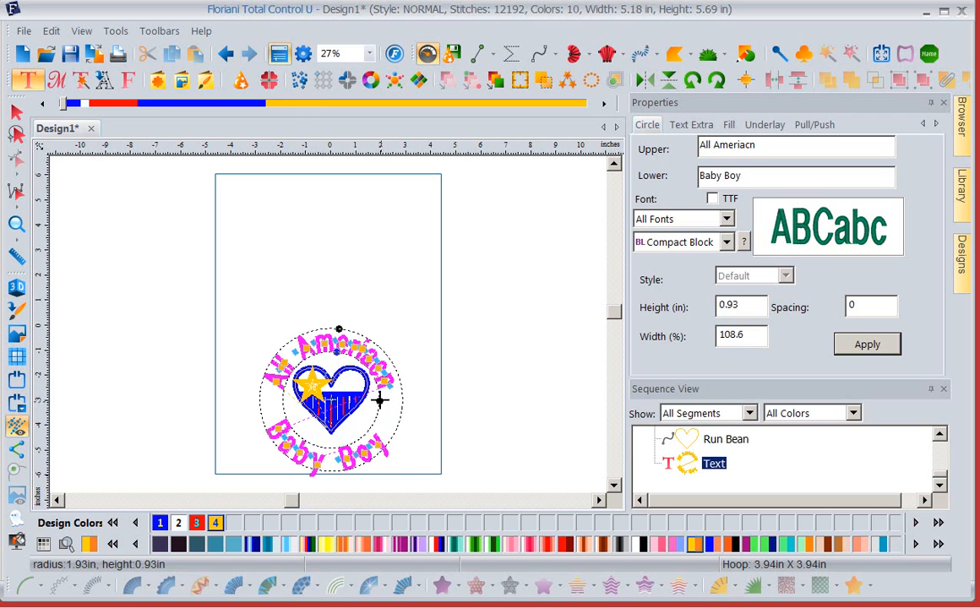
mouse_move(379, 400)
left_mouse_down()
mouse_move(390, 404)
mouse_move(375, 413)
mouse_move(385, 412)
left_mouse_up()
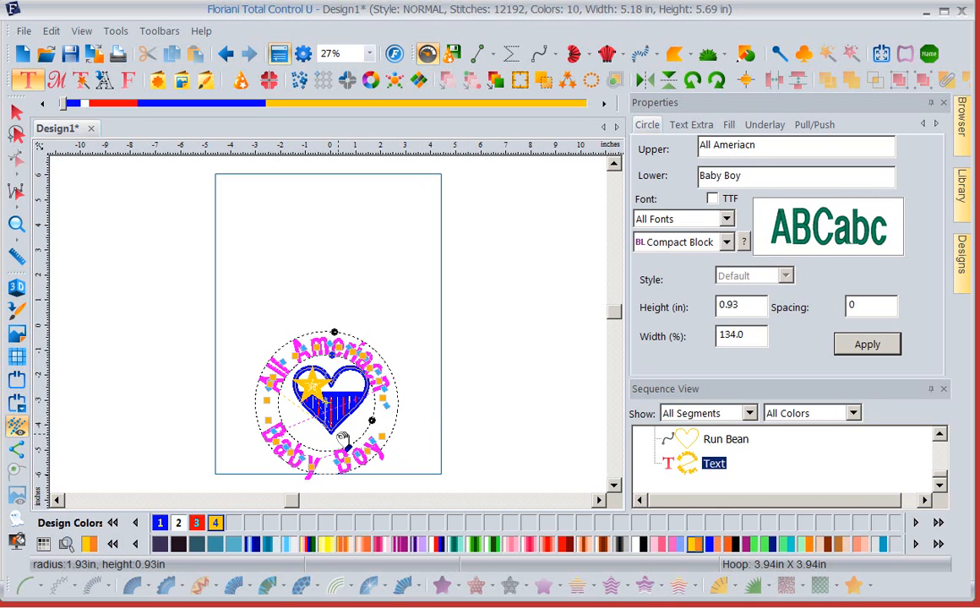
left_click_drag(344, 439, 349, 428)
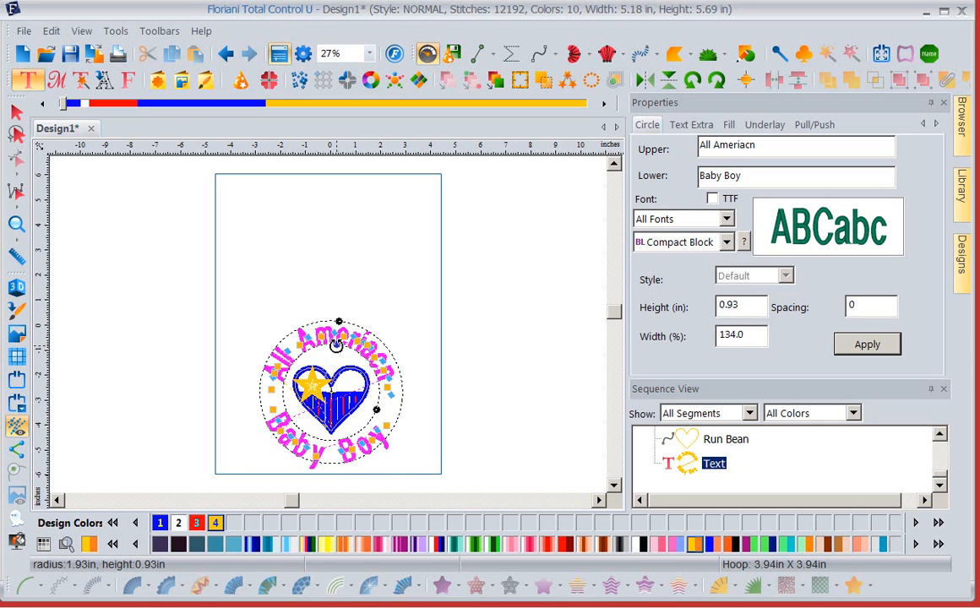
mouse_move(336, 345)
left_mouse_down()
mouse_move(335, 357)
mouse_move(331, 342)
left_mouse_up()
left_click(361, 290)
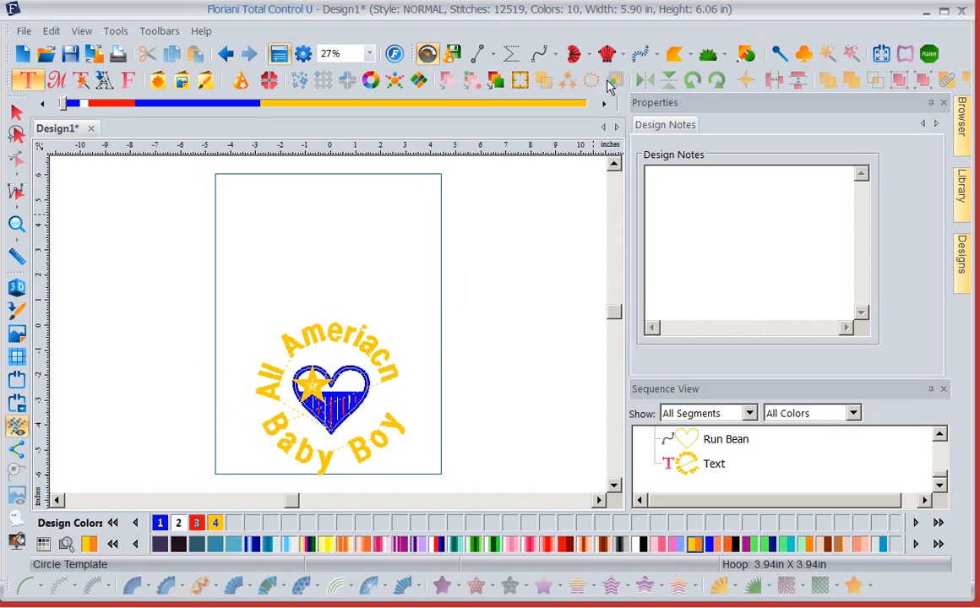
- Draw an artwork rectangle around the heart and its lettering and narrow it to about 6.08 by 6.45 inches
left_click(743, 55)
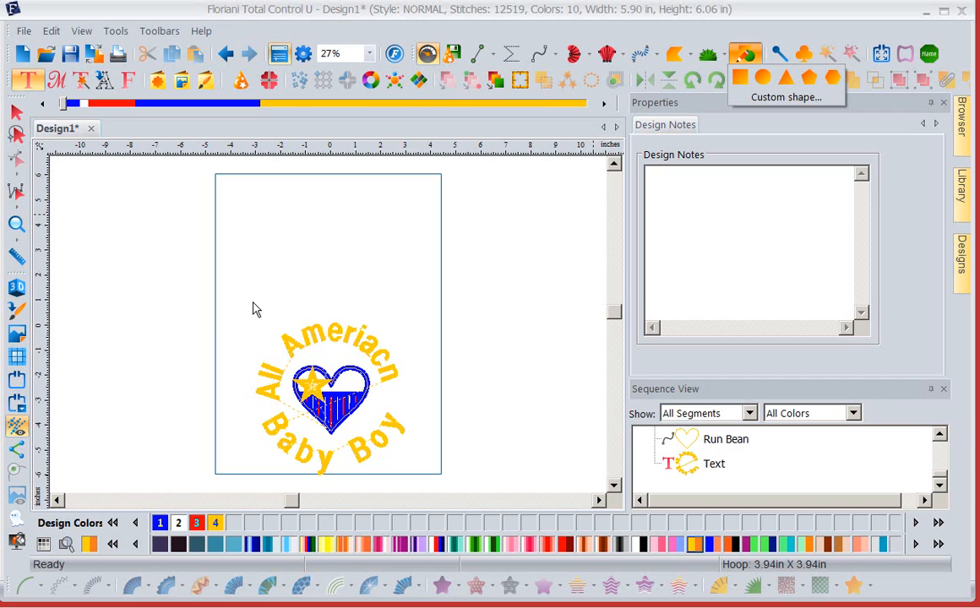
left_click(739, 77)
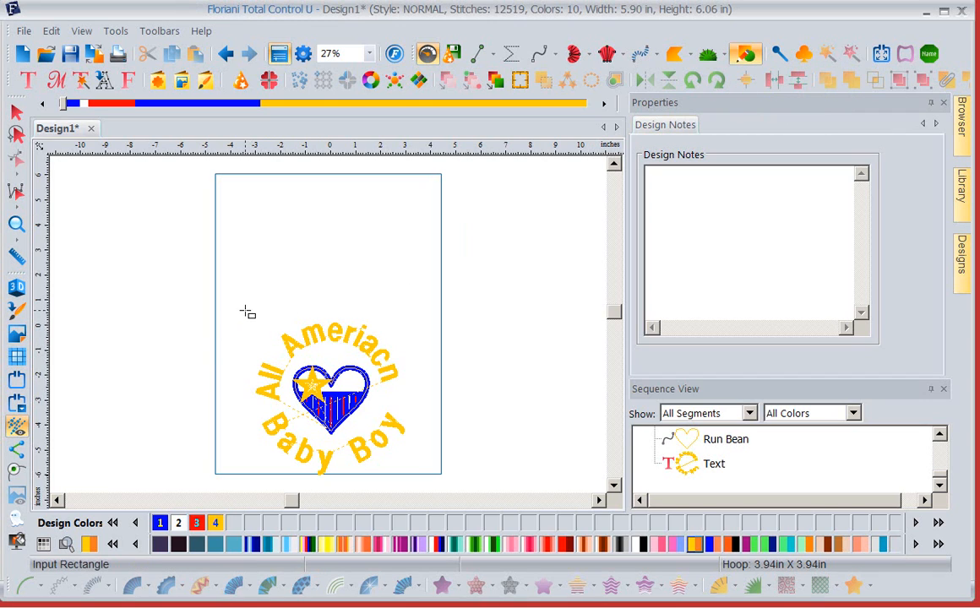
left_click_drag(243, 313, 409, 473)
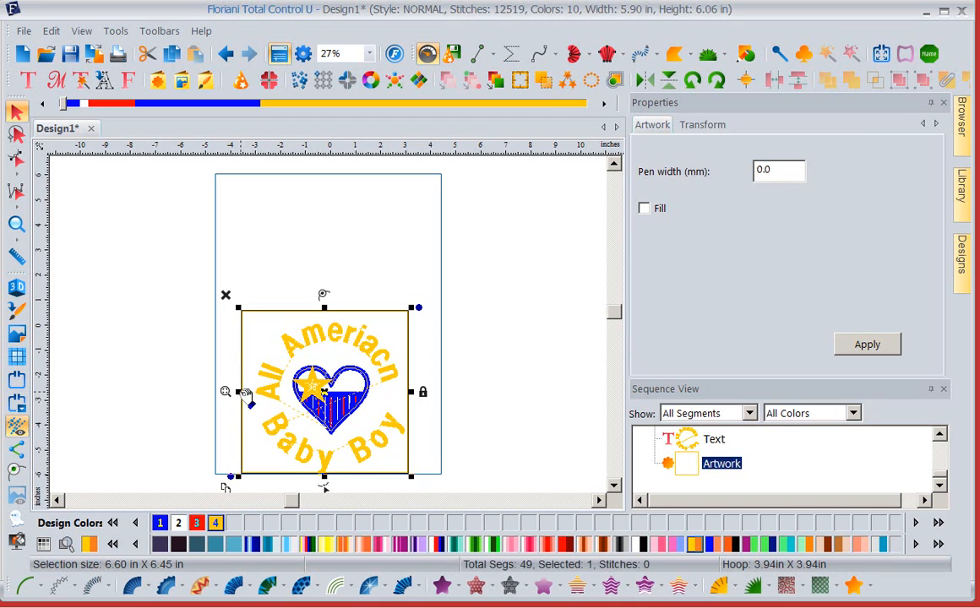
left_click_drag(245, 393, 255, 392)
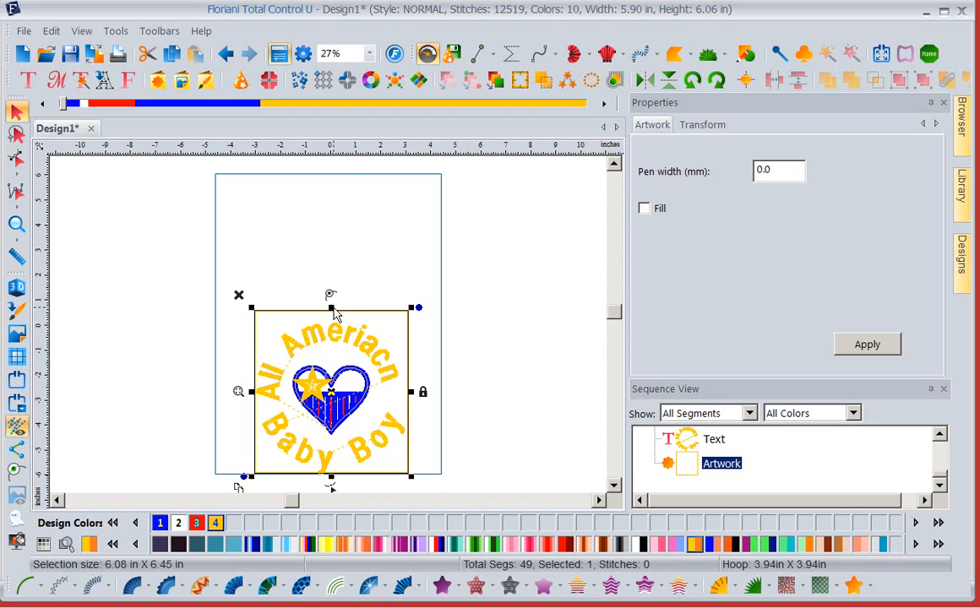
- Shorten the artwork rectangle to about 6.18 inches high, and nudge the circle text up until its bottom clears the hoop-sized outline's lower edge
left_click_drag(333, 309, 332, 315)
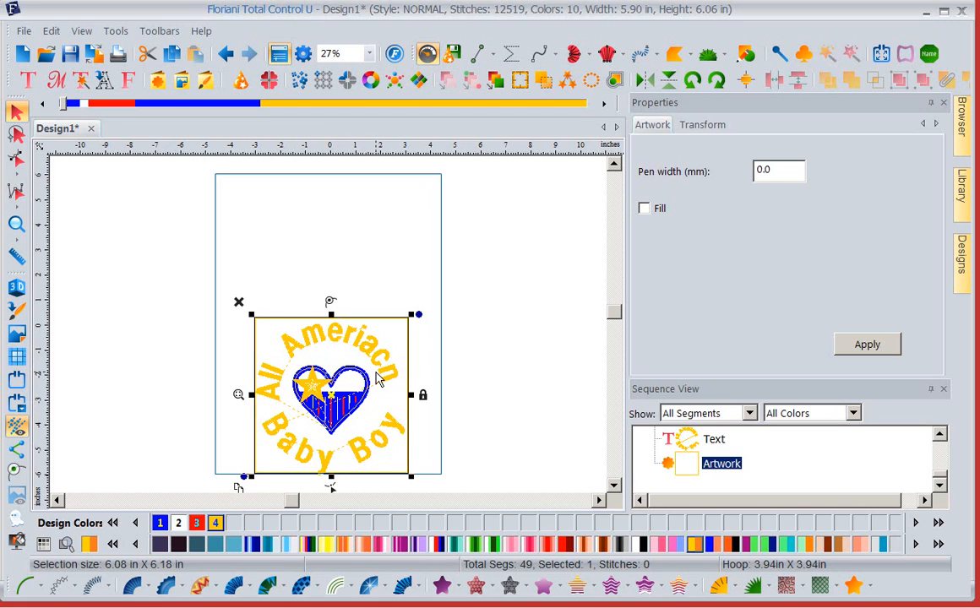
left_click(353, 407)
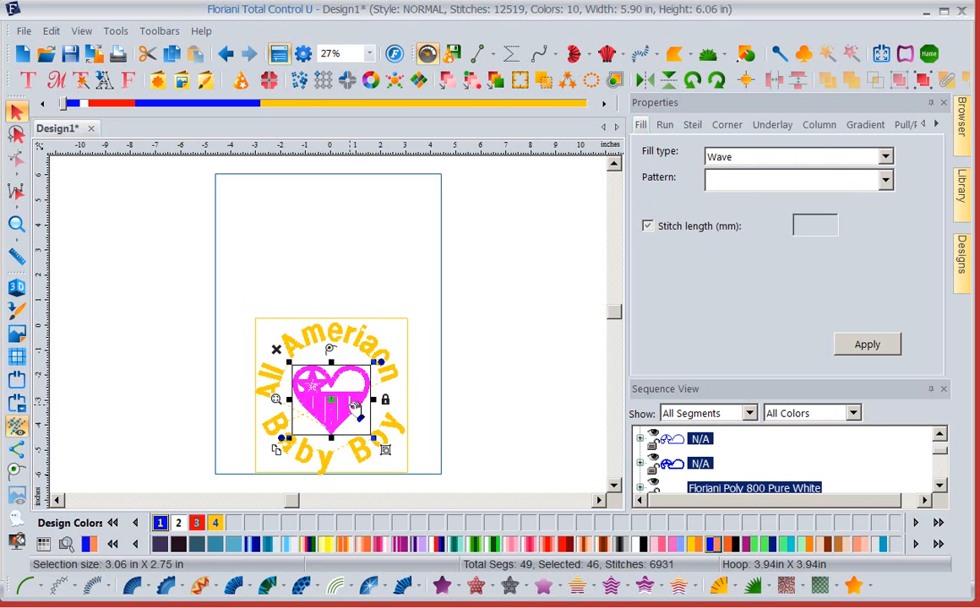
left_click(386, 366)
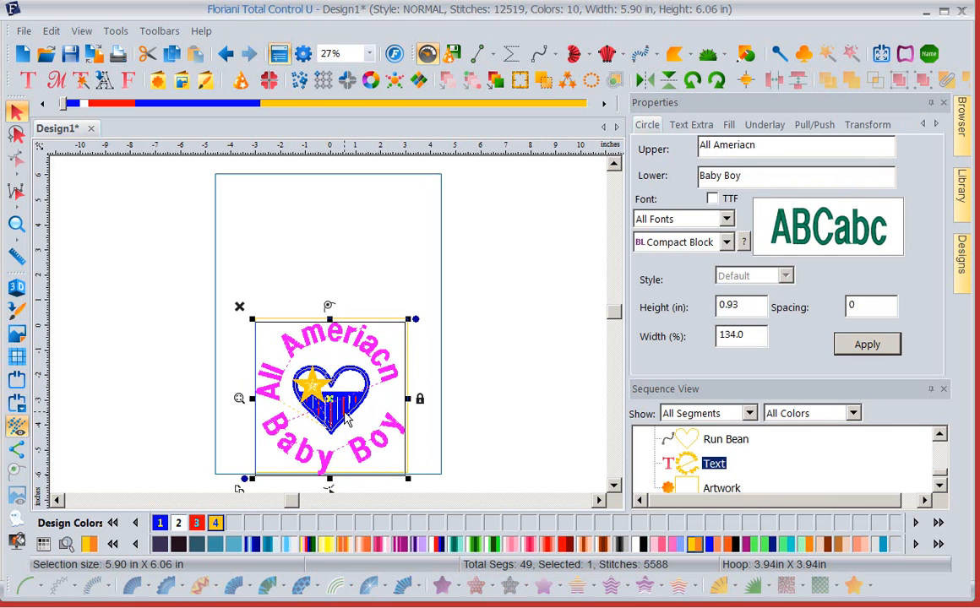
key("Up")
key("Up")
key("Up")
key("Up")
key("Up")
key("Up")
key("Up")
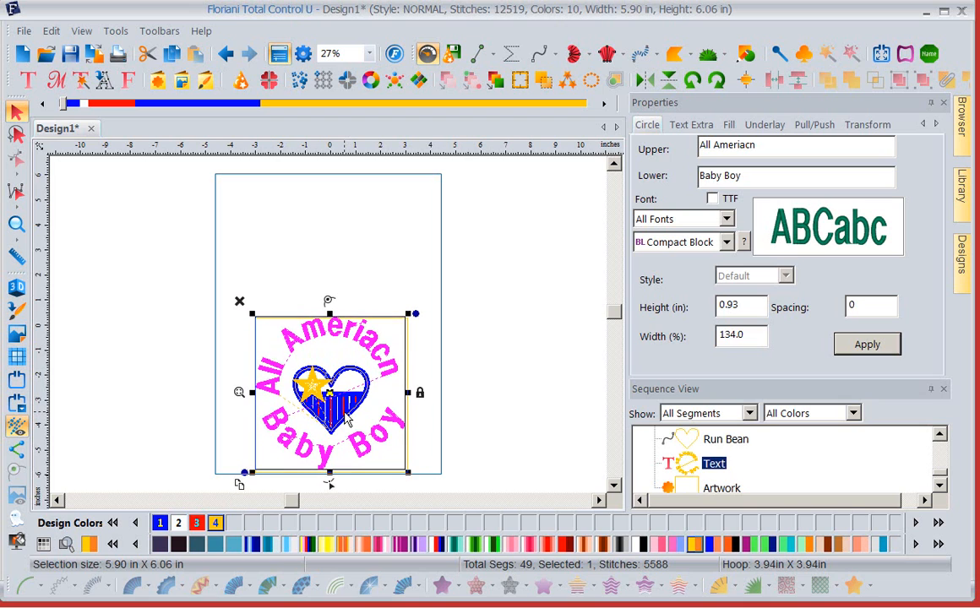
key("Up")
key("Up")
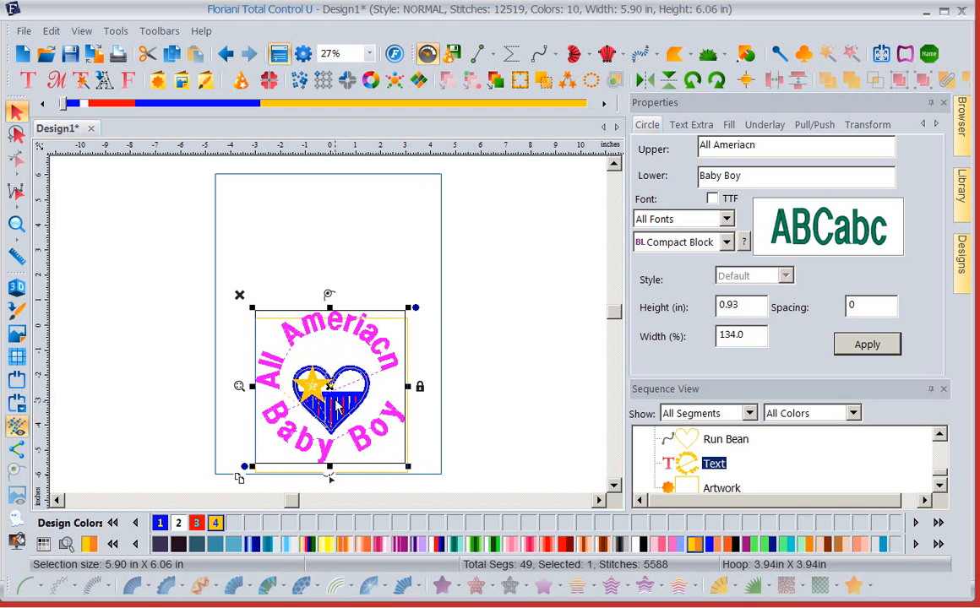
- Move the heart up to the centre of the circle text, and shift the artwork rectangle up so it frames the lettering
left_click(338, 404)
left_click_drag(338, 401, 335, 388)
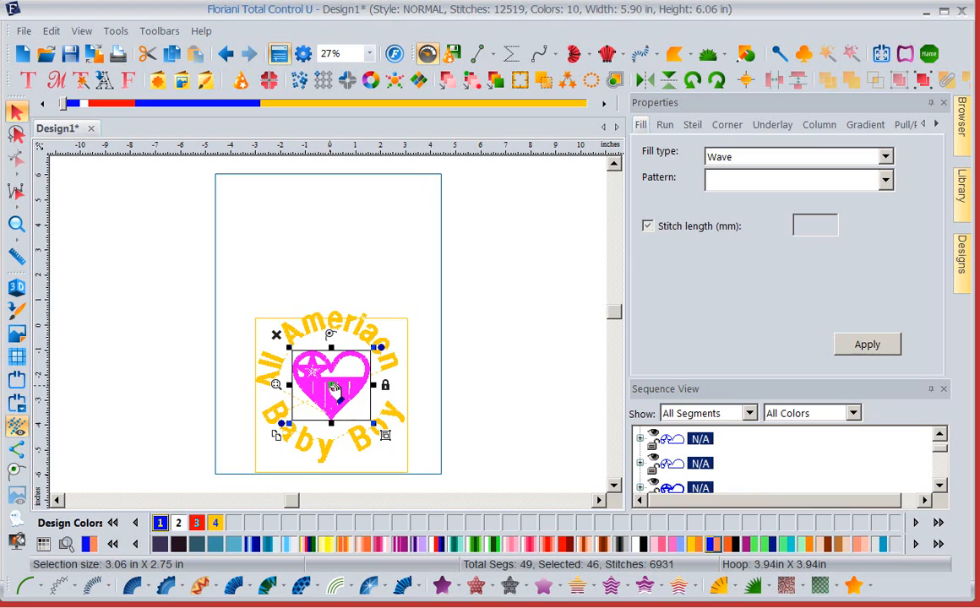
left_click(397, 326)
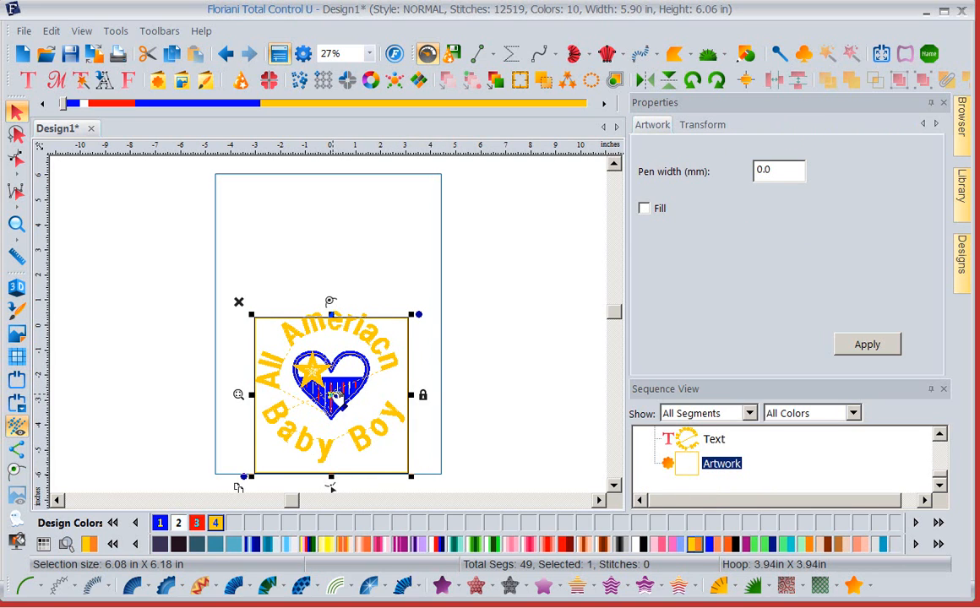
left_click_drag(336, 395, 336, 387)
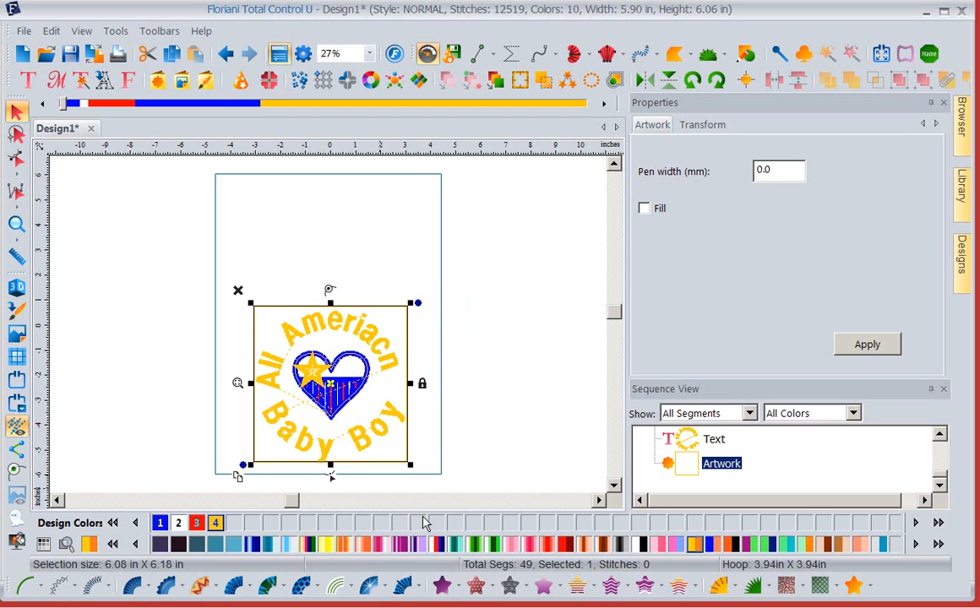
- Convert the artwork rectangle around the lettering to a motif fill and choose pattern 204
left_click(510, 587)
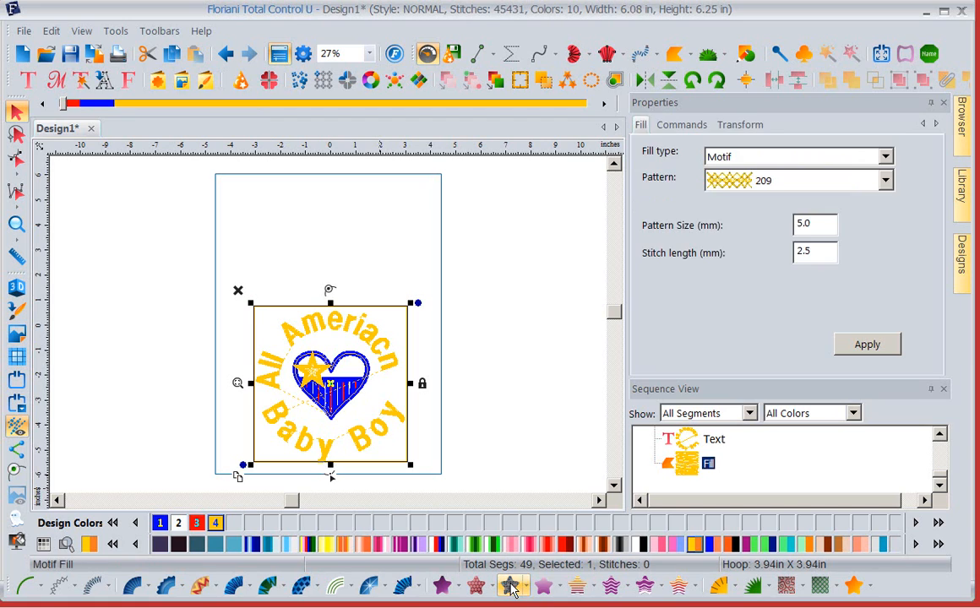
left_click(885, 182)
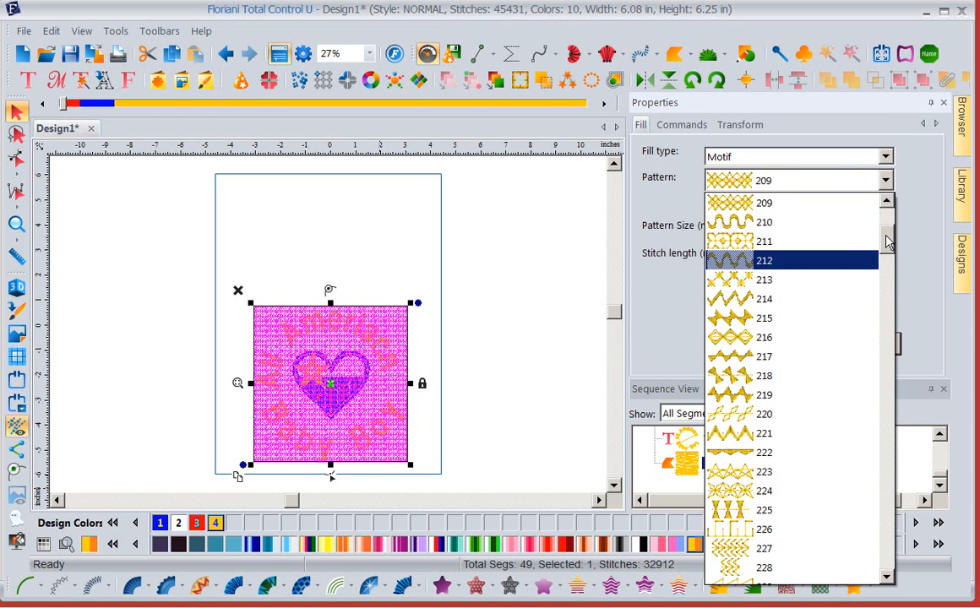
left_click_drag(885, 236, 885, 221)
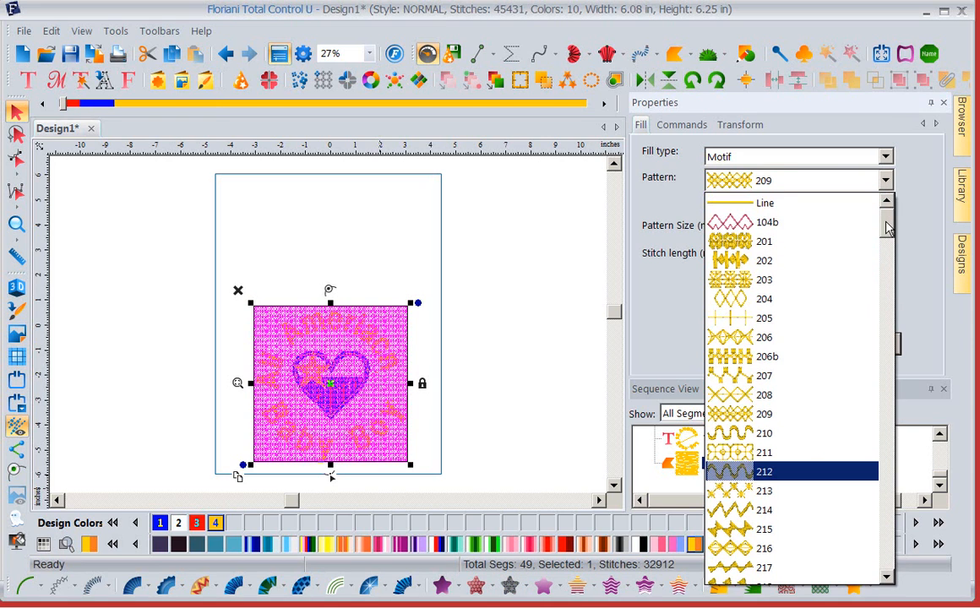
left_click(764, 306)
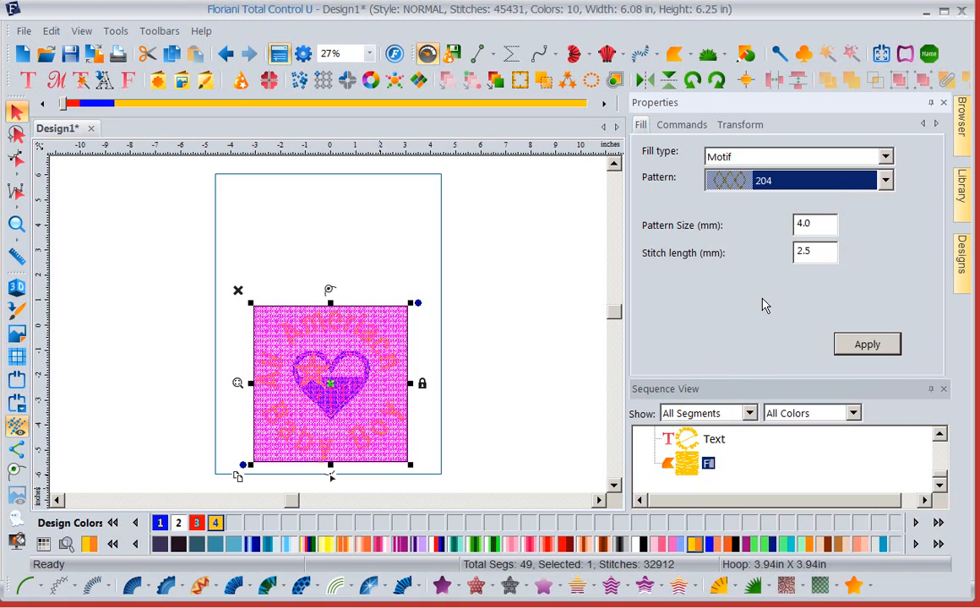
- Set the motif fill's pattern size to 25.0 mm and its stitch length to 3.0 mm, and apply the changes
double_click(821, 254)
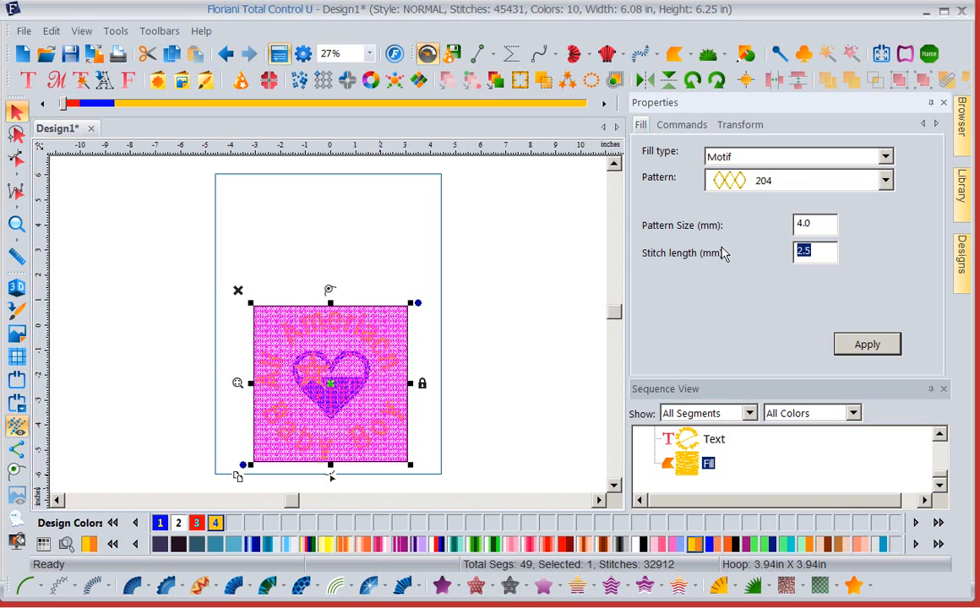
type("25")
key("BackSpace")
key("BackSpace")
type("3.")
left_click(797, 225)
type("25")
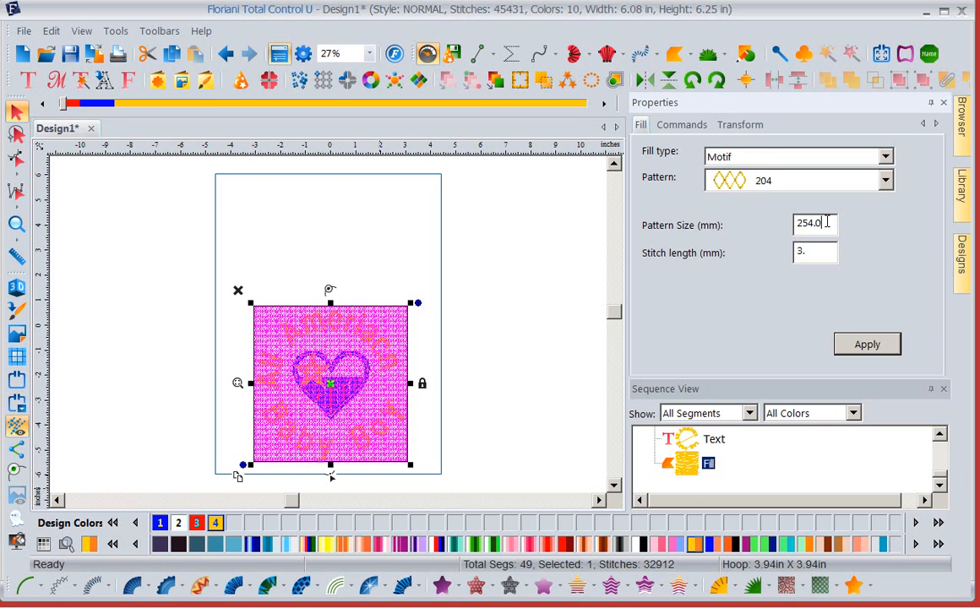
key("BackSpace")
key("BackSpace")
key("BackSpace")
left_click(862, 347)
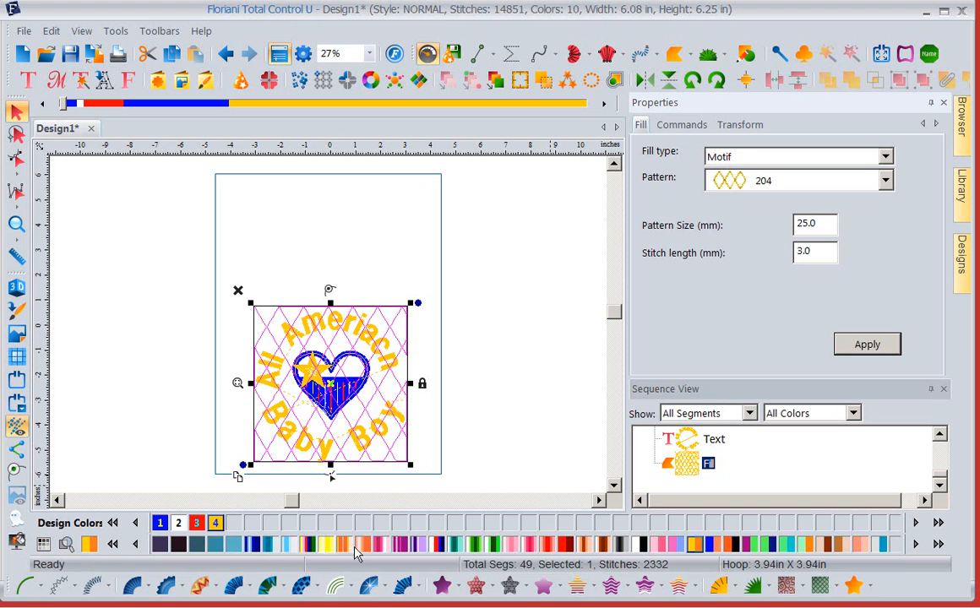
- Colour the motif fill Floriani Poly 312 Gettysburg and move it to first place in the stitching sequence
left_click(221, 545)
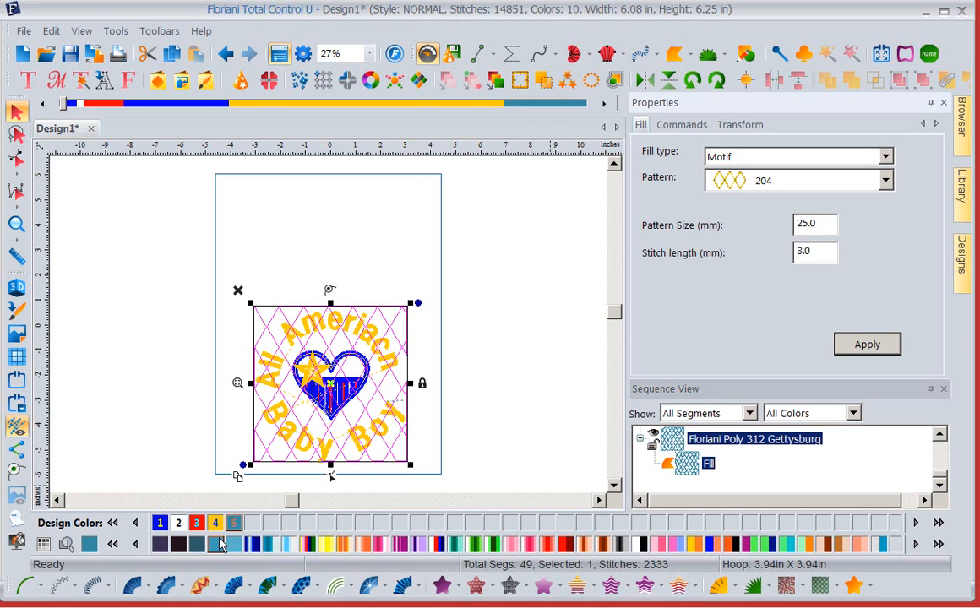
left_click(520, 350)
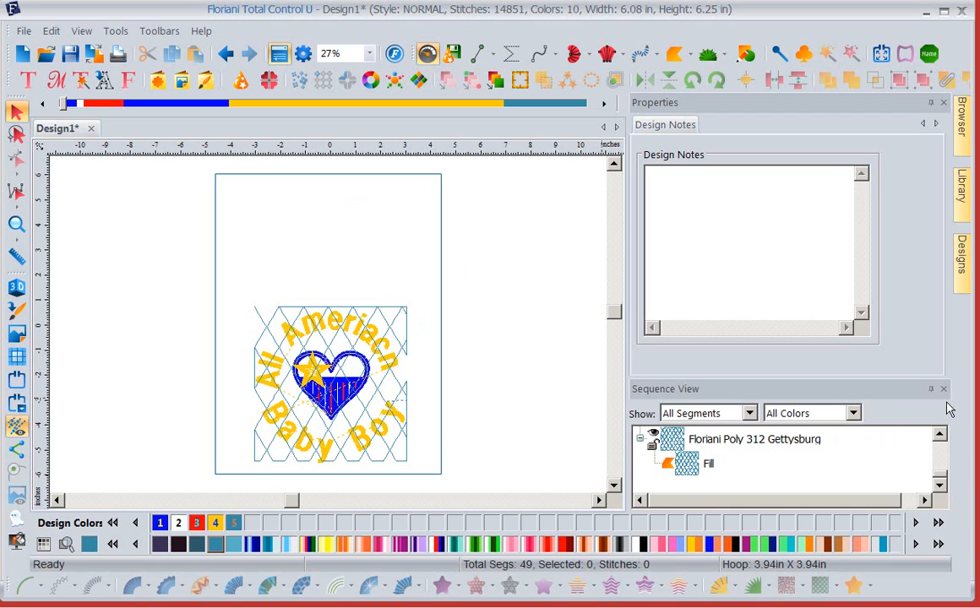
left_click(945, 103)
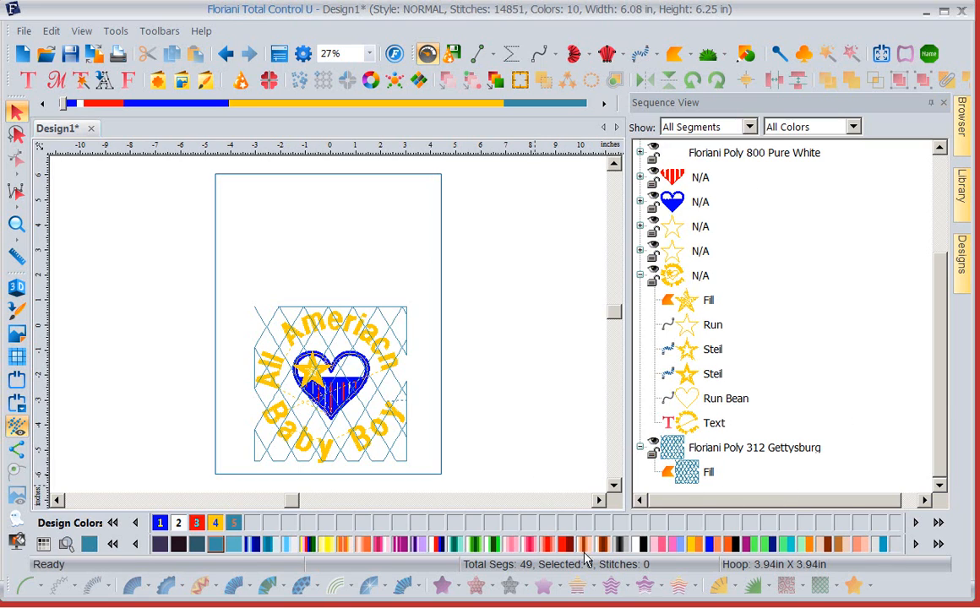
left_click(673, 457)
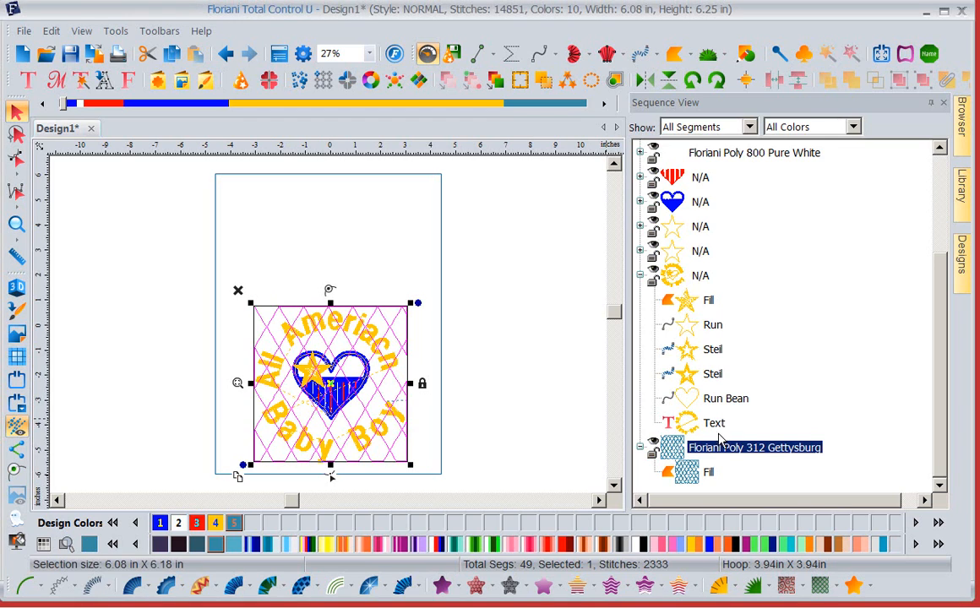
right_click(731, 451)
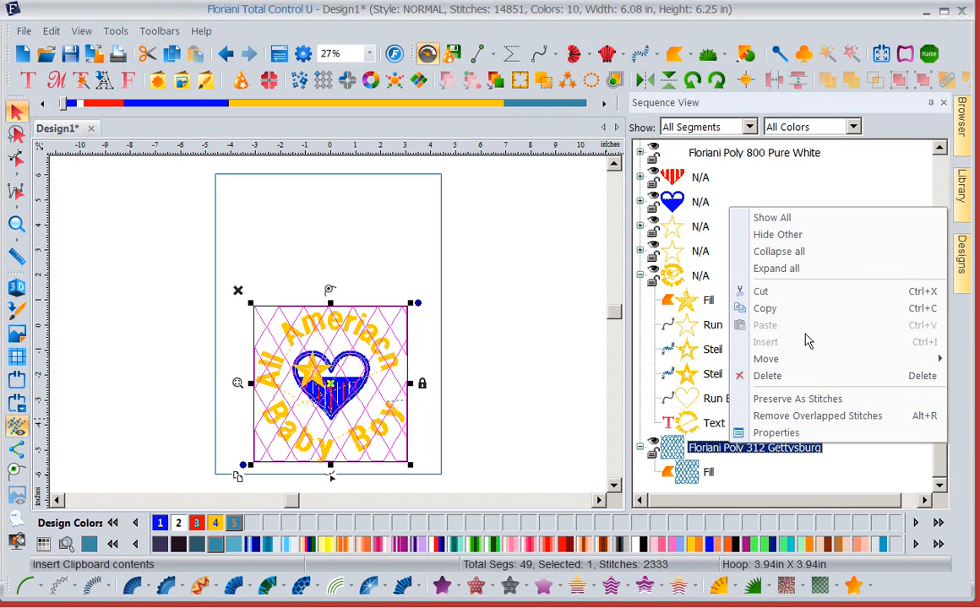
mouse_move(766, 358)
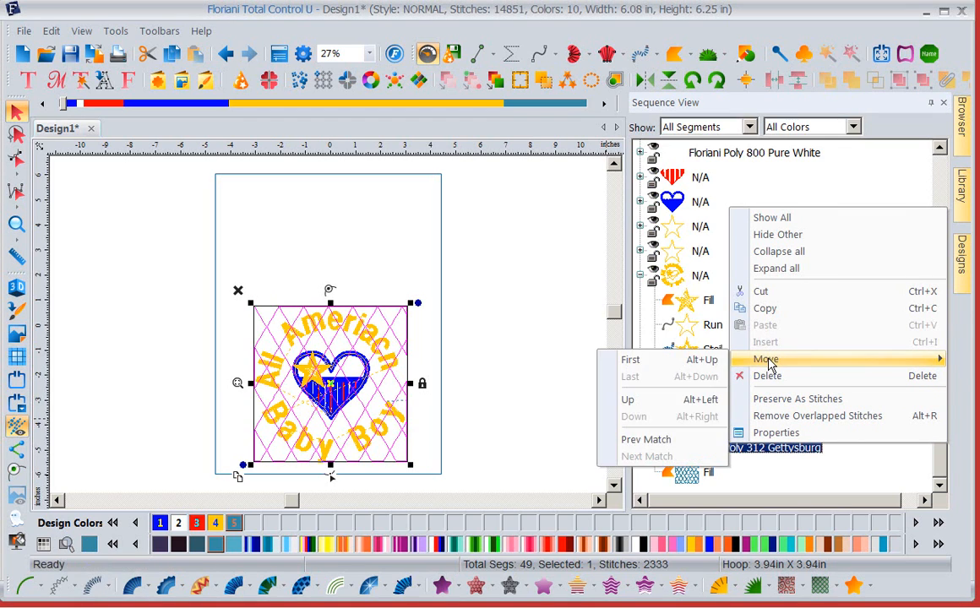
left_click(704, 361)
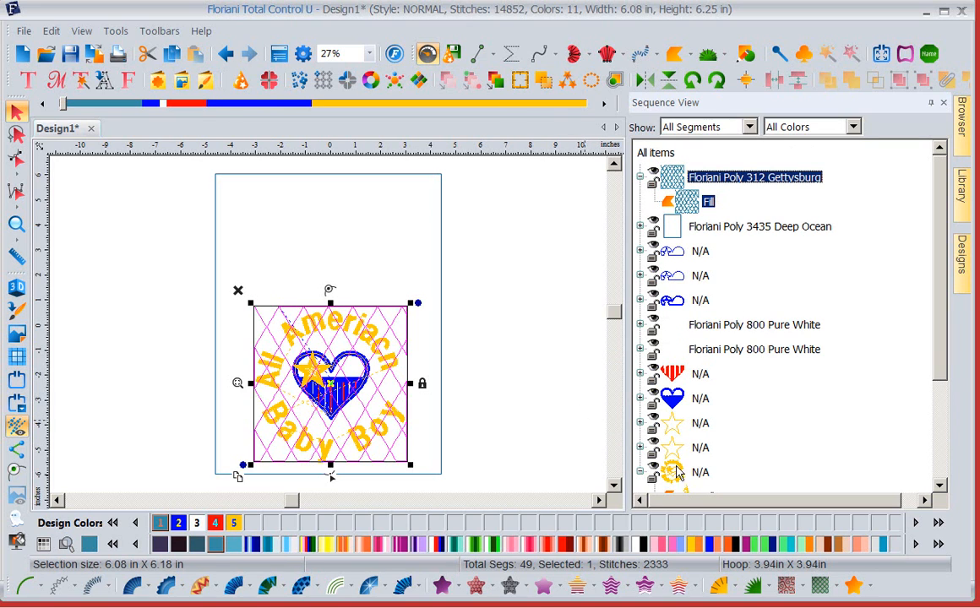
- Expand the Deep Ocean outline's entry in the sequence and preview the stitching order from the motif fill through to the lettering
left_click(641, 226)
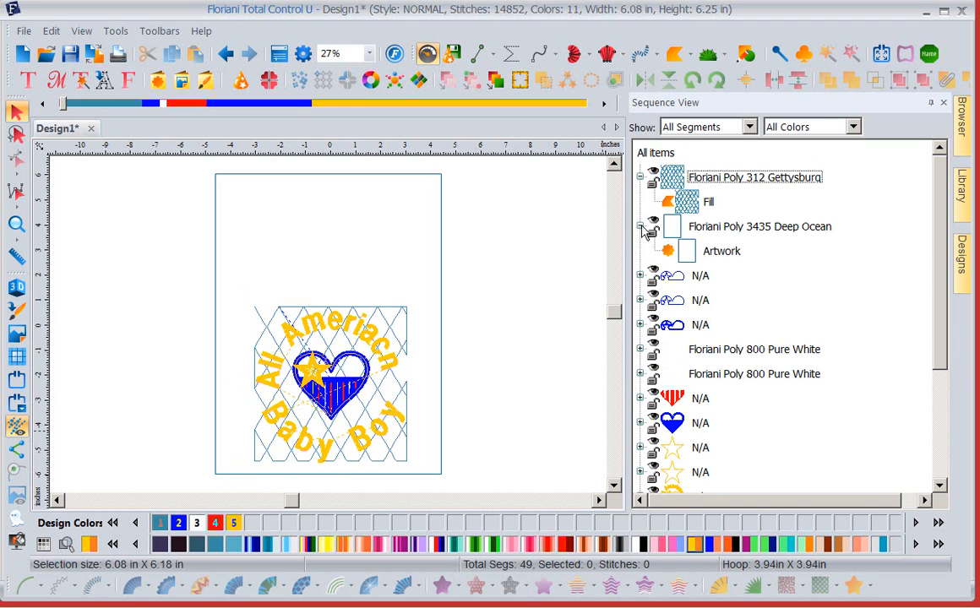
left_click(647, 283)
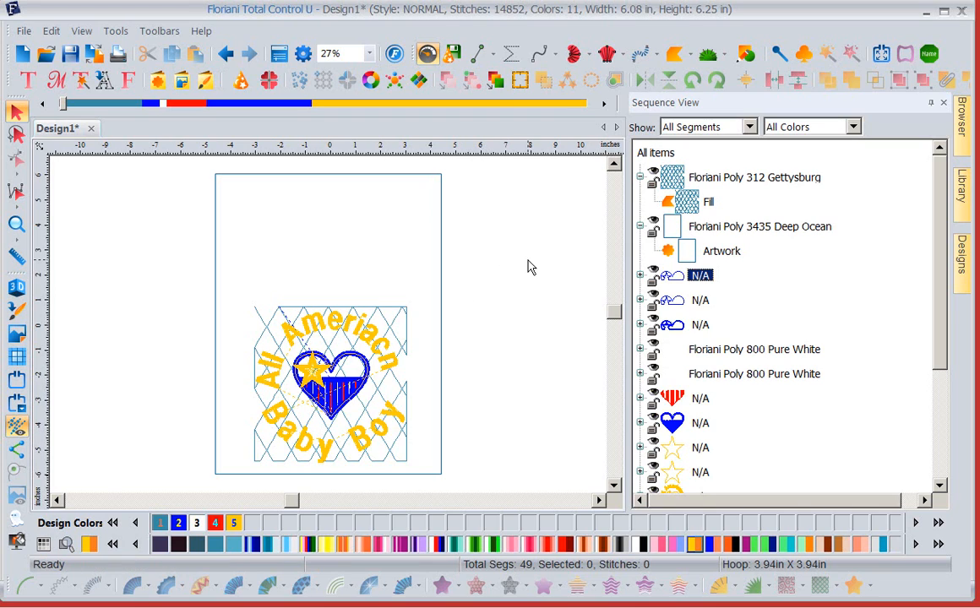
left_click(505, 257)
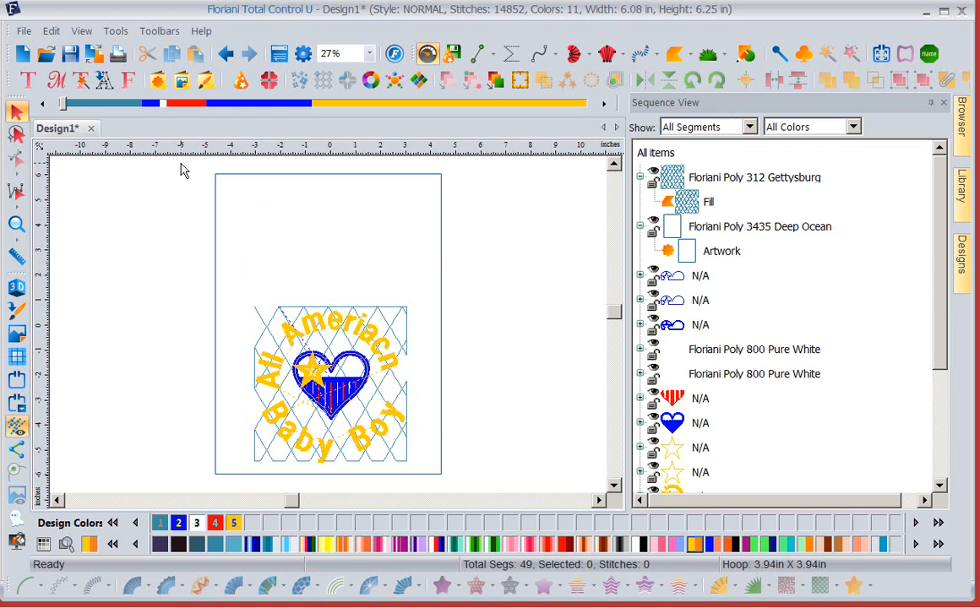
left_click(70, 104)
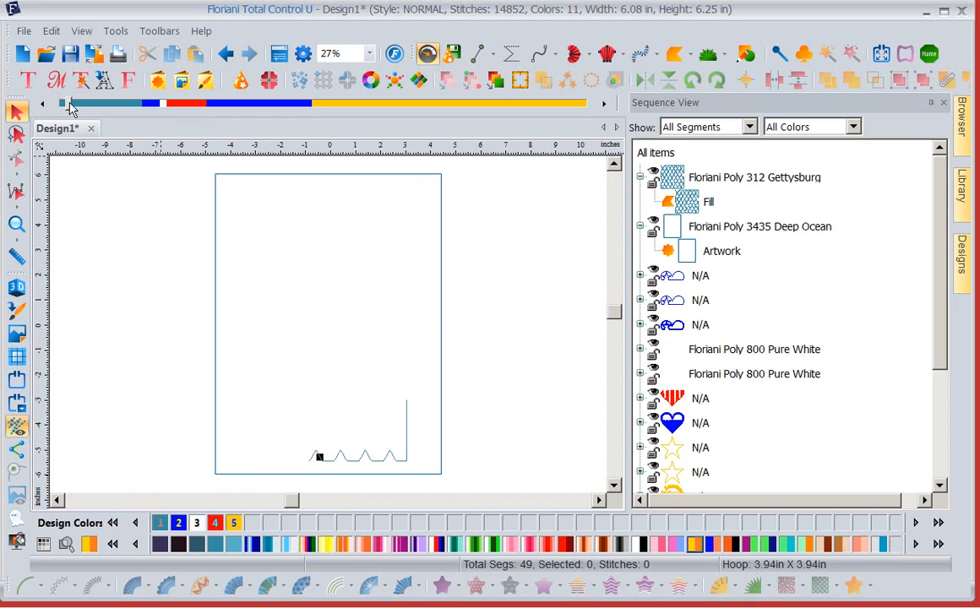
left_click_drag(70, 104, 145, 114)
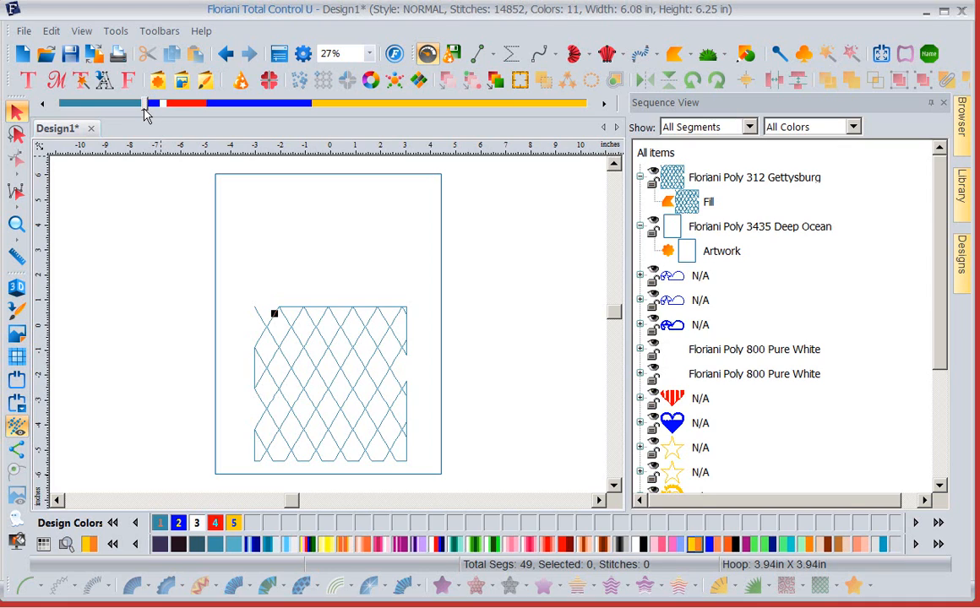
left_click_drag(146, 104, 605, 150)
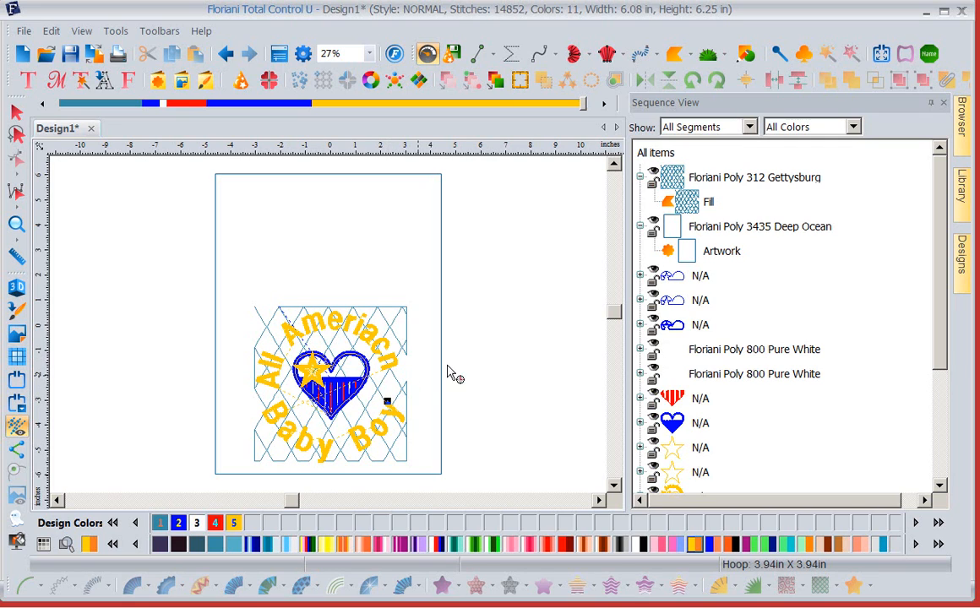
- Set the diamond motif fill's stitch length to 4.0 mm and apply it
left_click(678, 179)
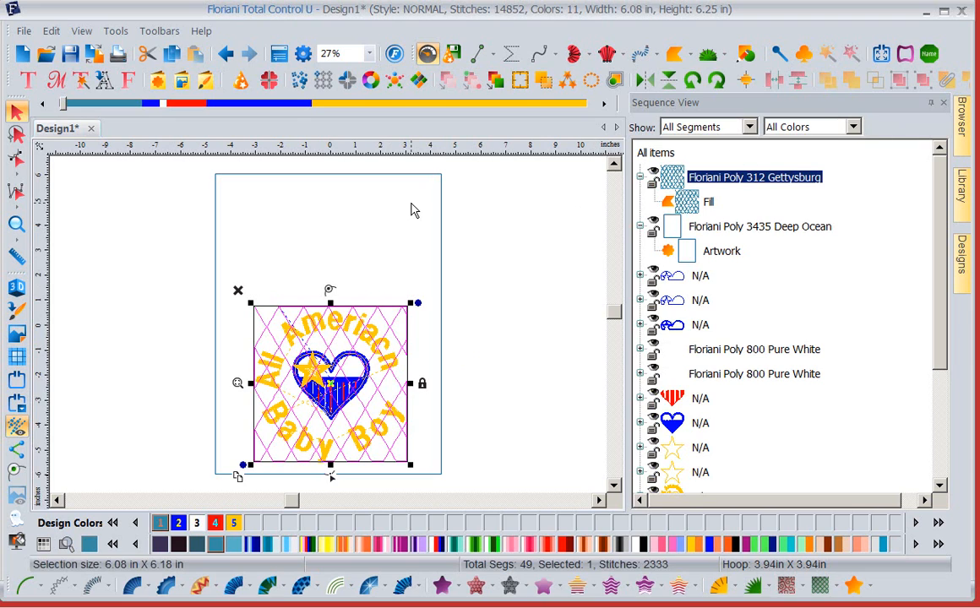
left_click(279, 54)
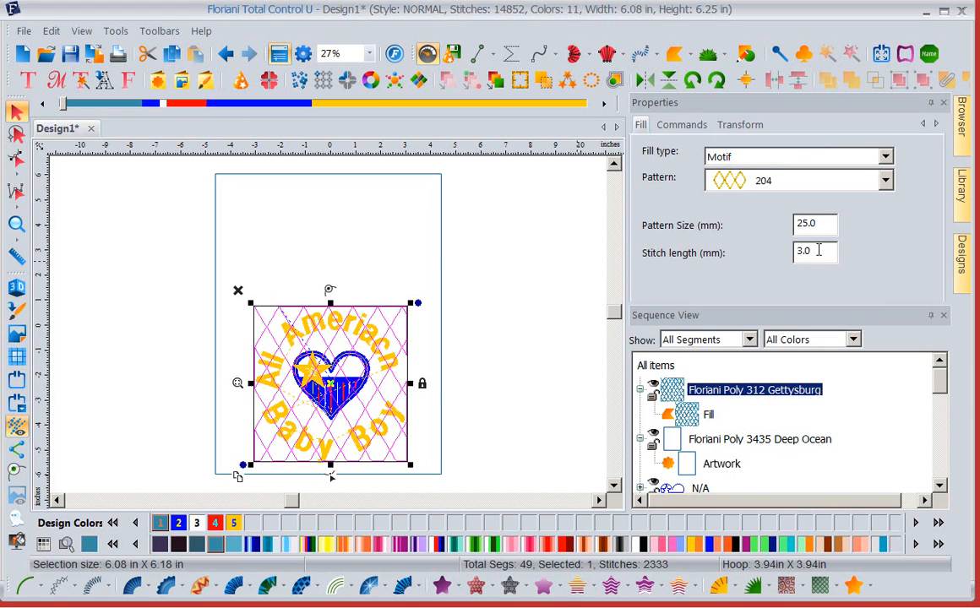
left_click_drag(817, 250, 765, 257)
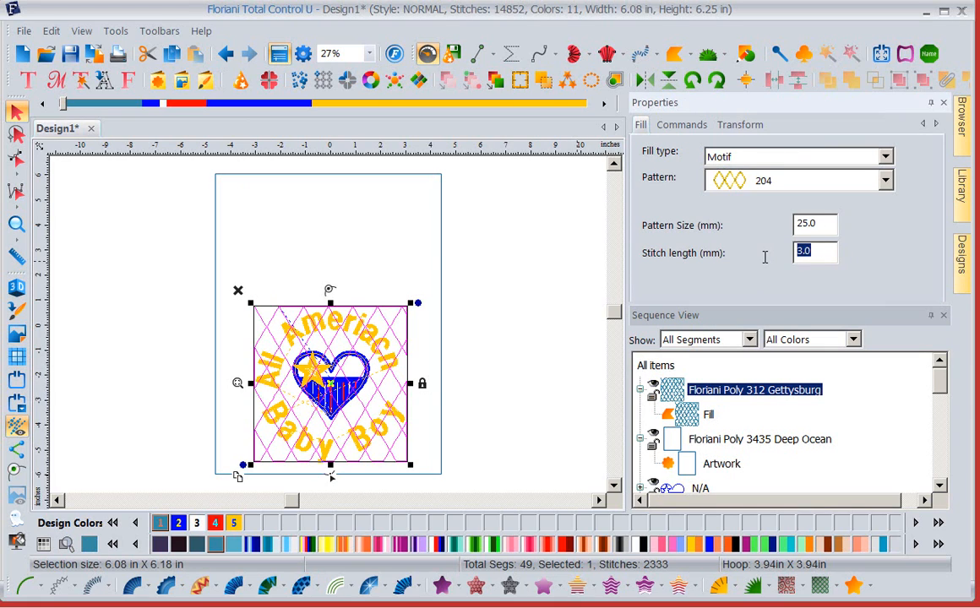
left_click_drag(821, 249, 753, 255)
type("4")
left_click_drag(819, 302, 819, 376)
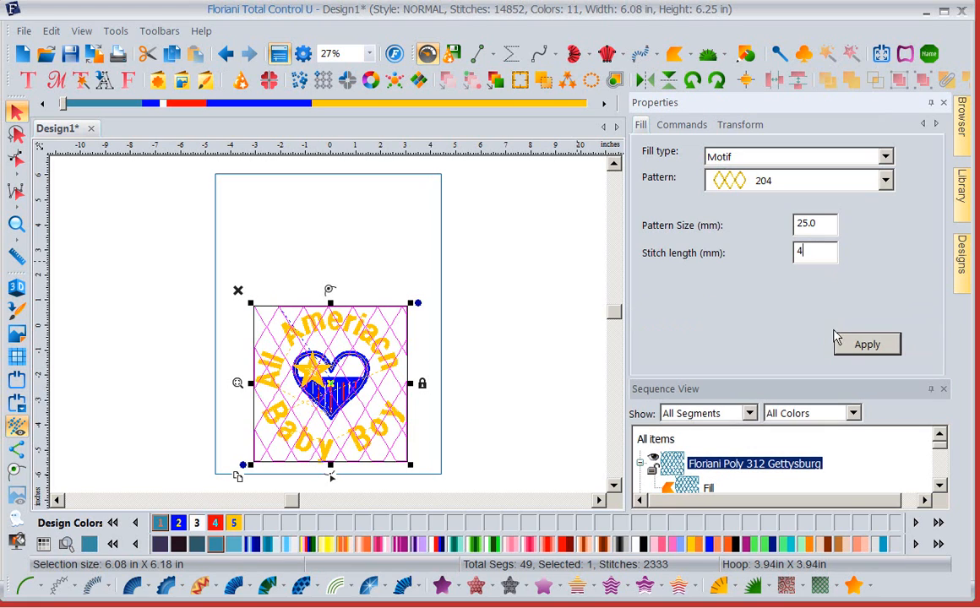
left_click(866, 353)
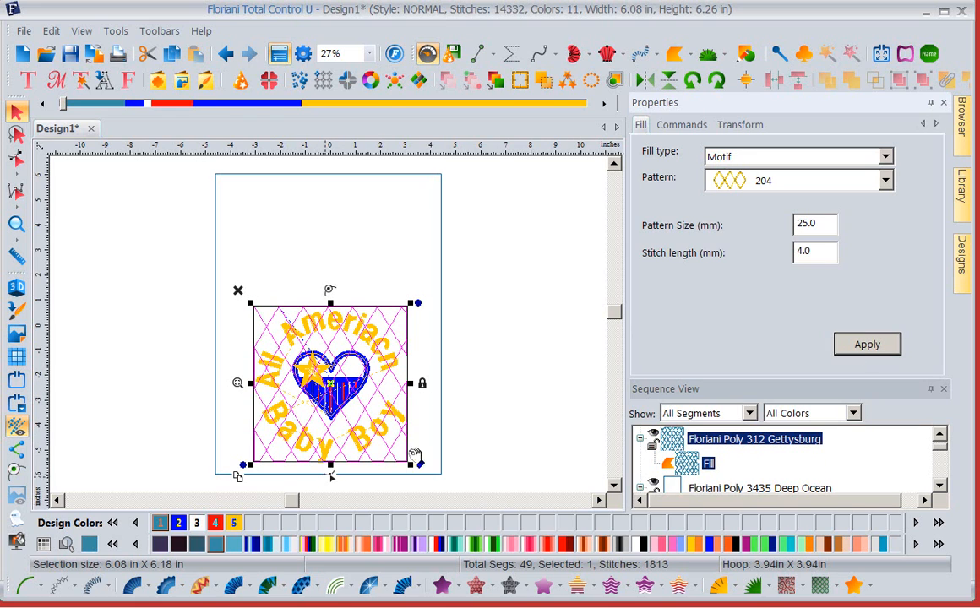
- Run Save2Sew with the Birdseye Diaper Cloth - I Didn't Digitize fabric and all new style settings, continuing to the stabilizer instructions
left_click(456, 269)
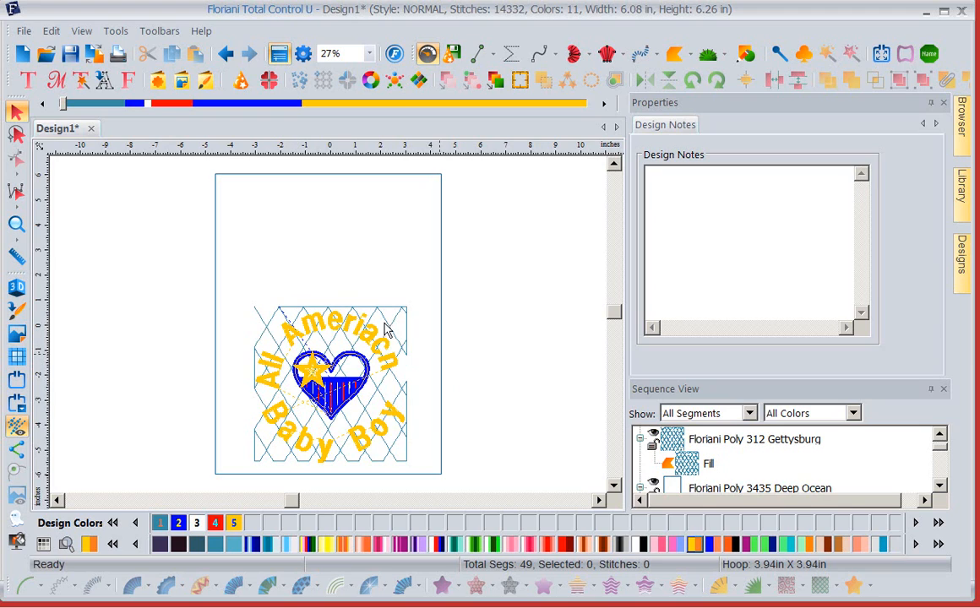
left_click(25, 32)
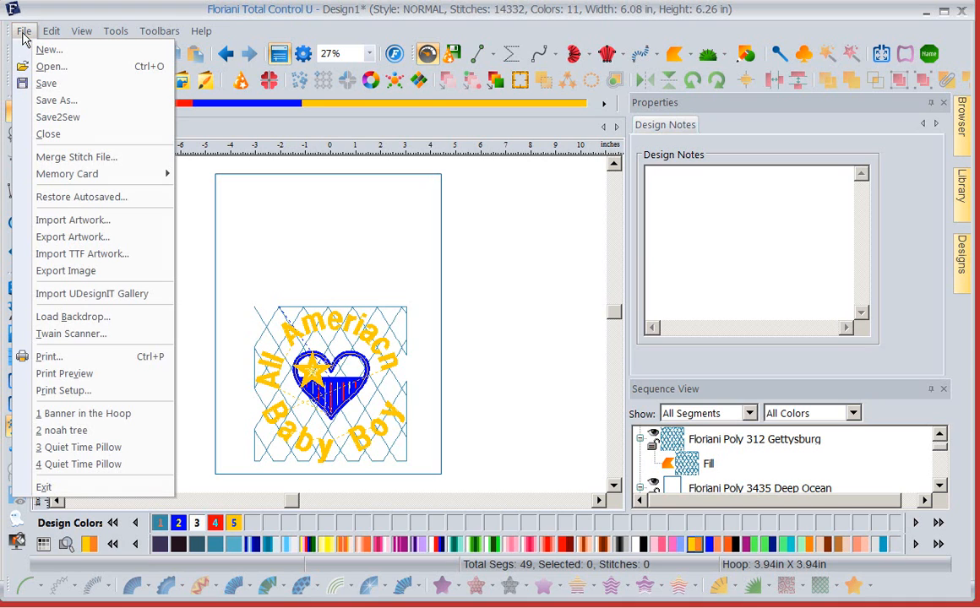
left_click(58, 119)
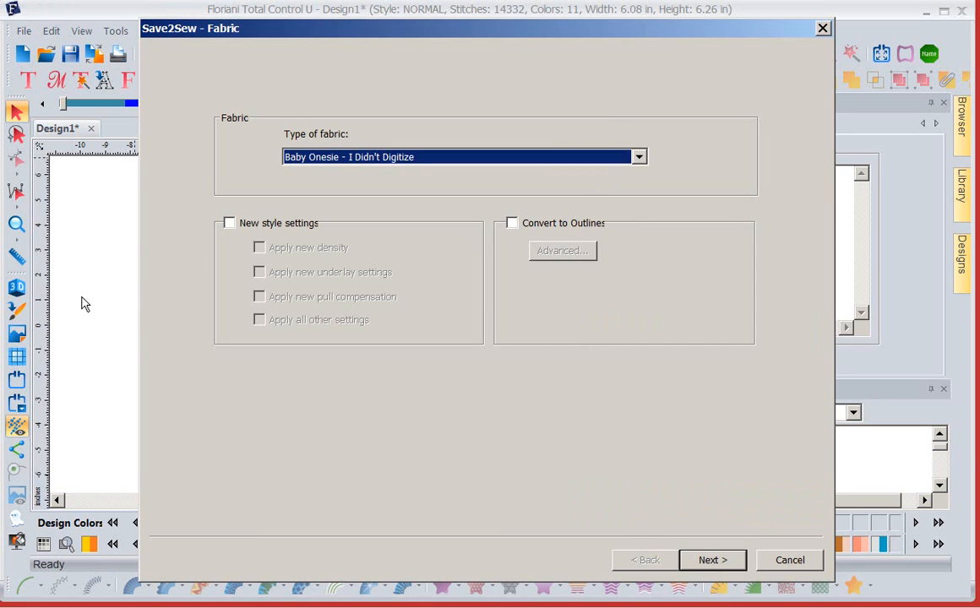
left_click(639, 158)
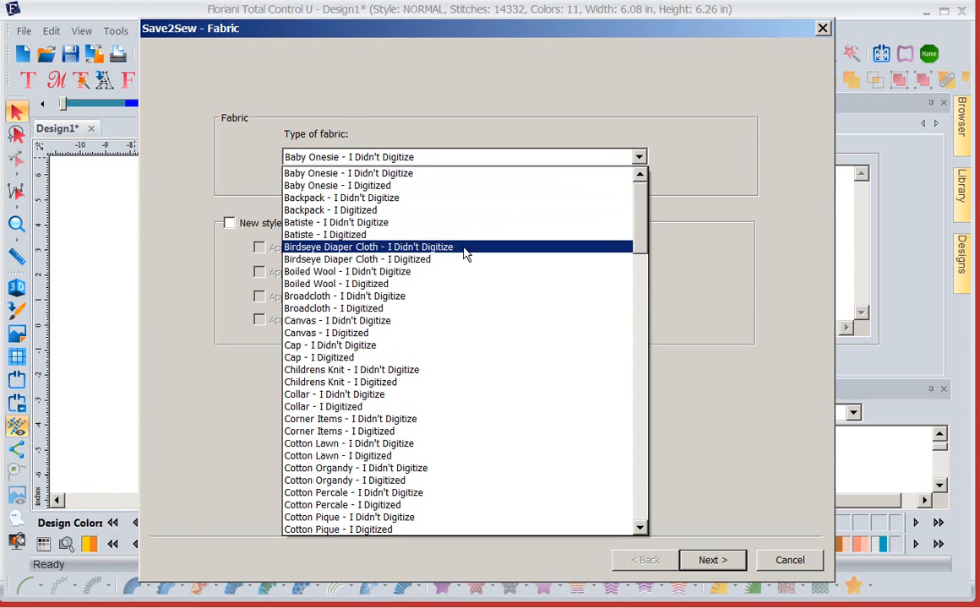
left_click(465, 247)
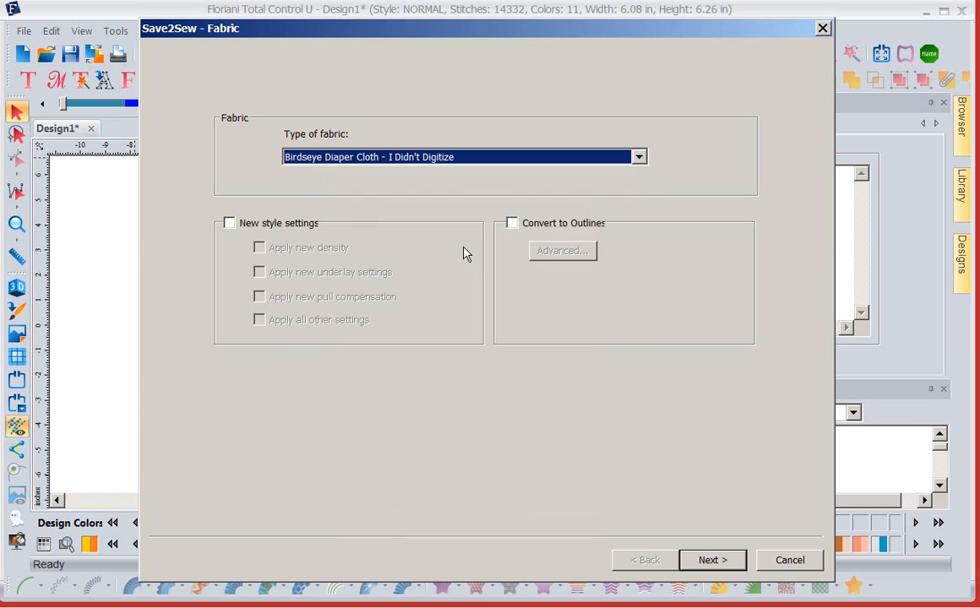
left_click(228, 226)
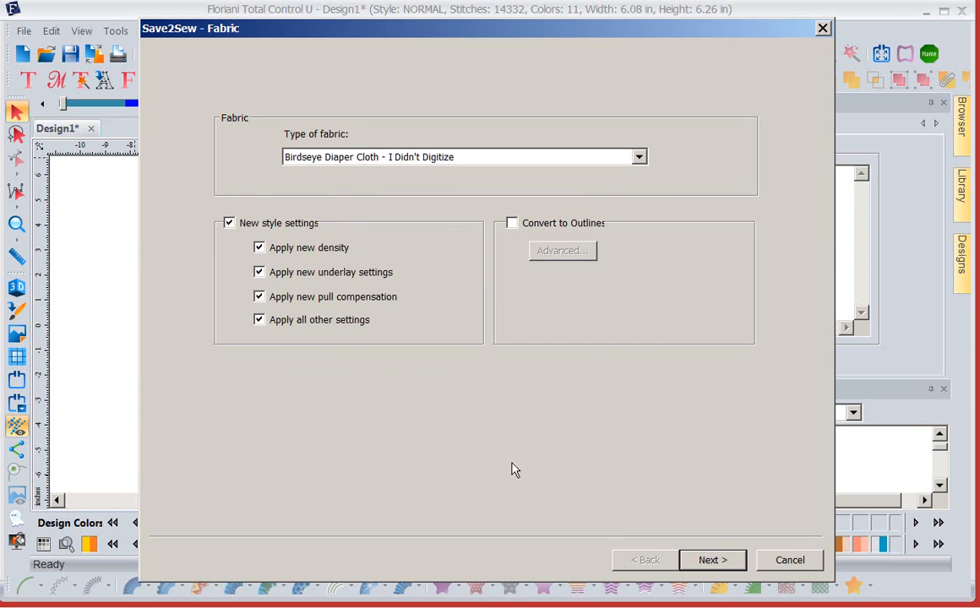
left_click(714, 561)
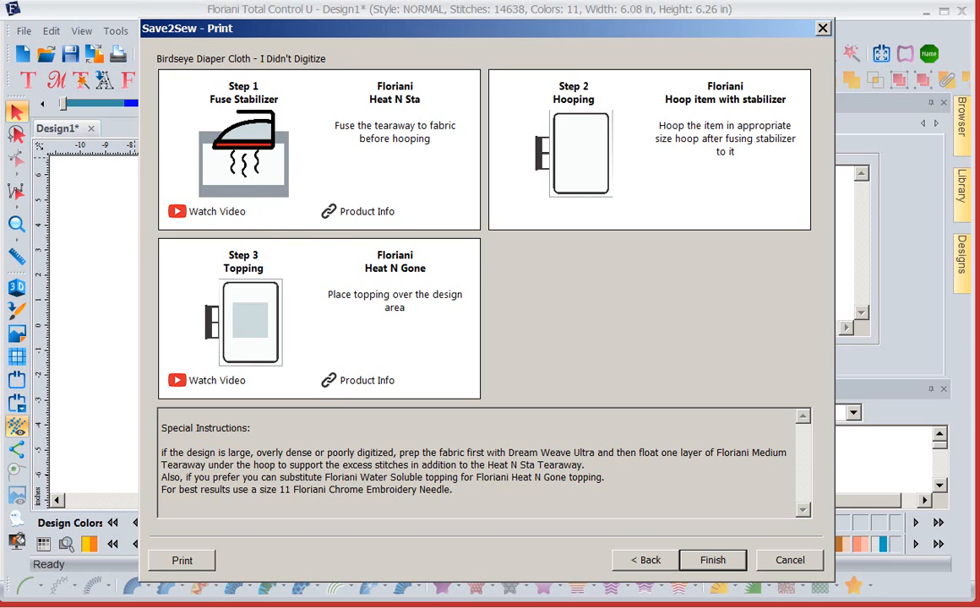
- Return to the fabric choice, reselect Birdseye Diaper Cloth - I Didn't Digitize, and go forward to the instructions again
left_click(646, 560)
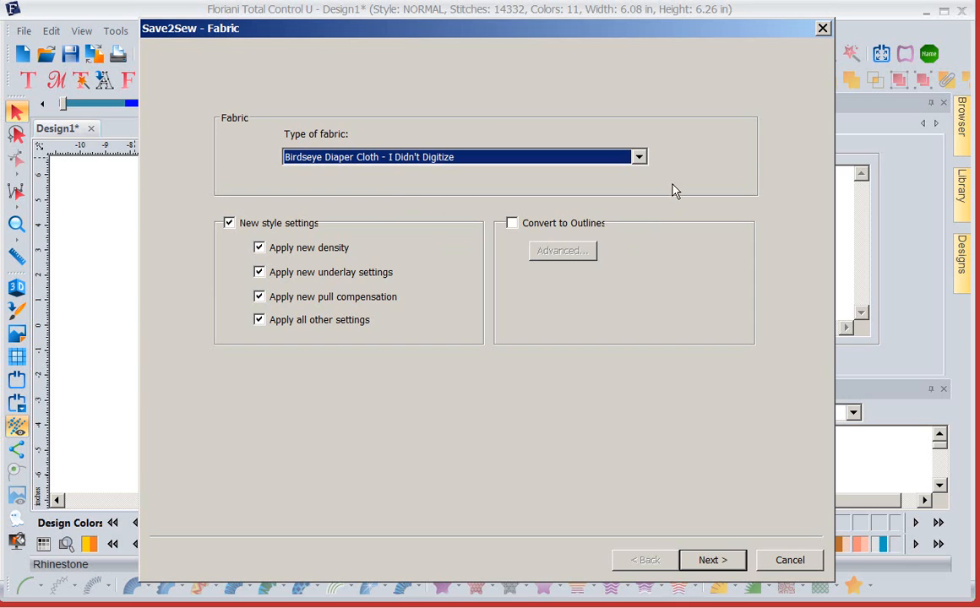
left_click(639, 157)
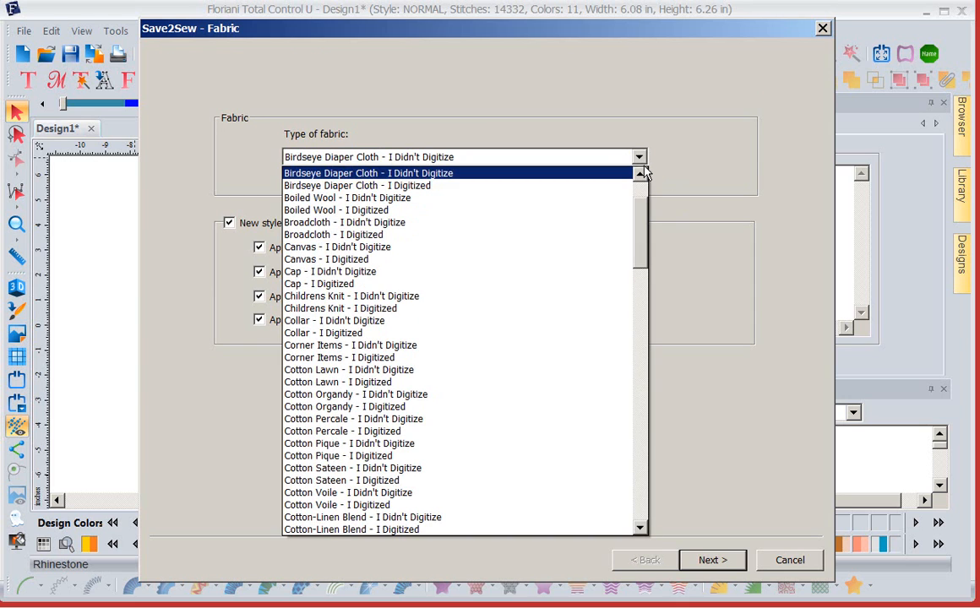
left_click(465, 174)
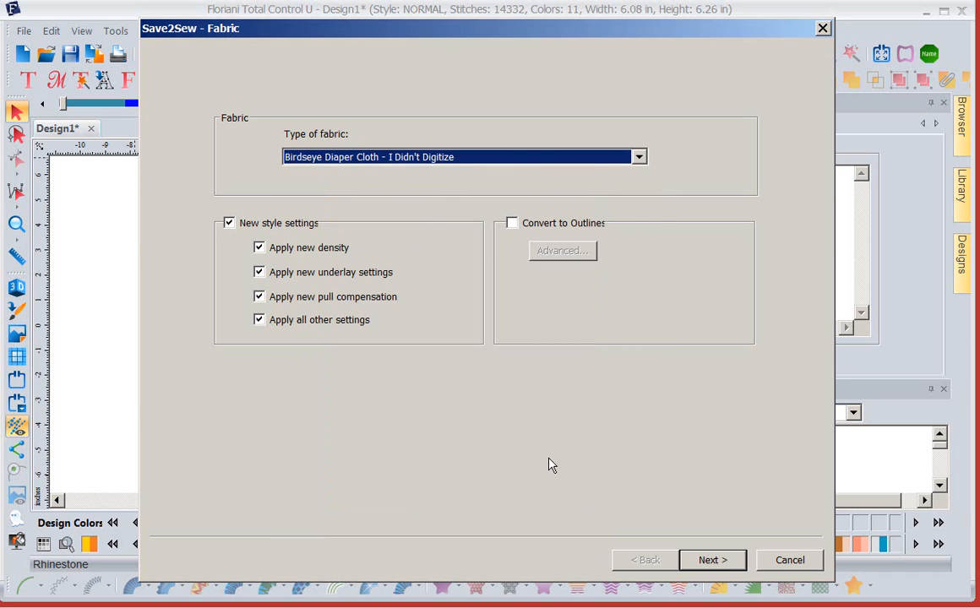
left_click(712, 560)
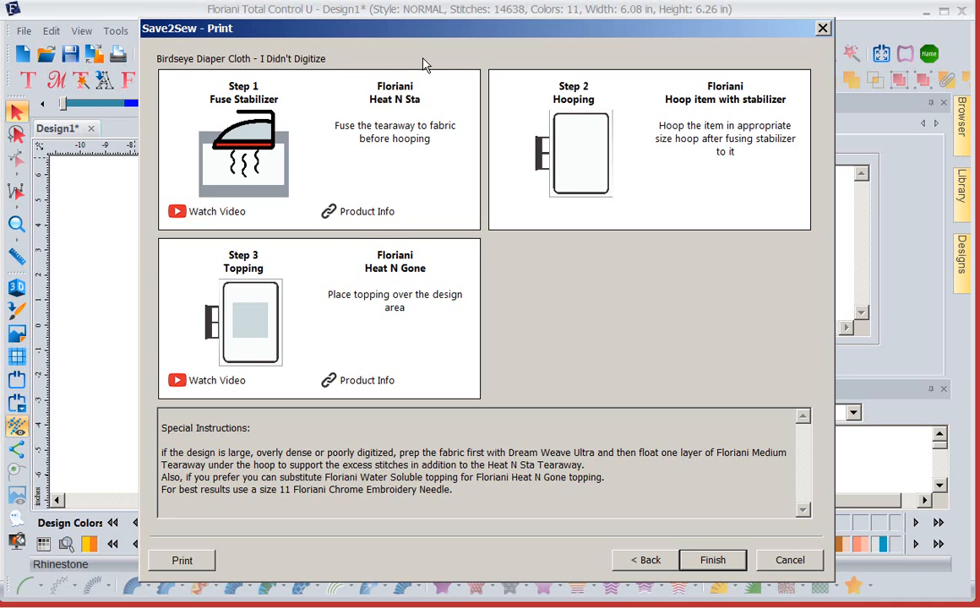
- Check the design behind the stabilizer instructions, and finish Save2Sew without saving a file
left_click_drag(464, 33, 263, 513)
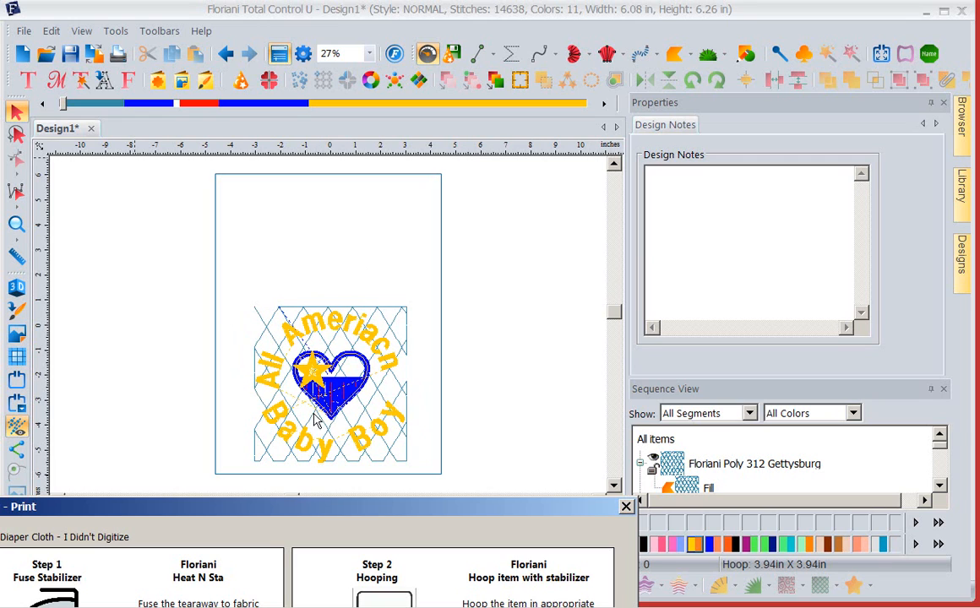
left_click_drag(315, 507, 395, 146)
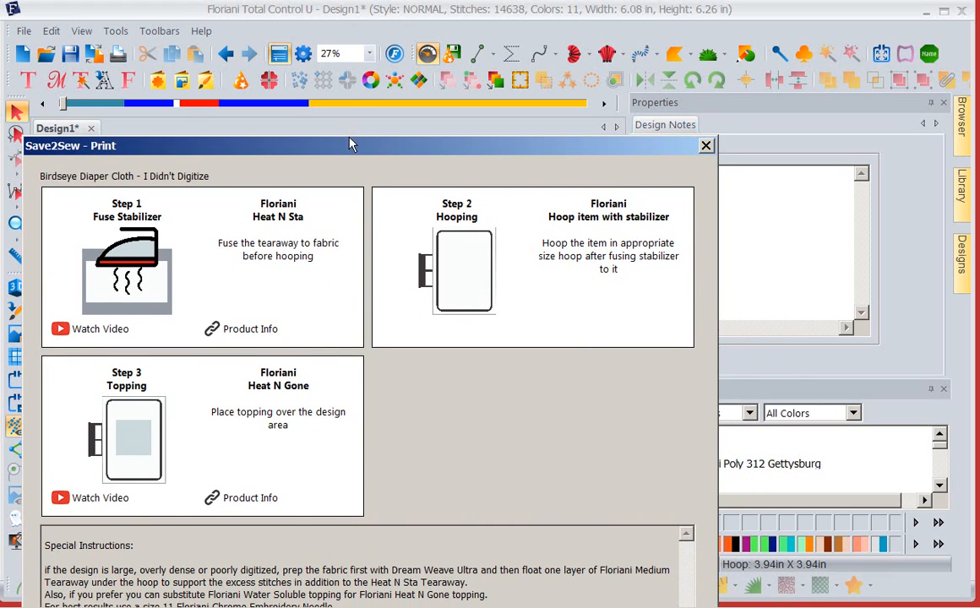
left_click_drag(349, 139, 353, 63)
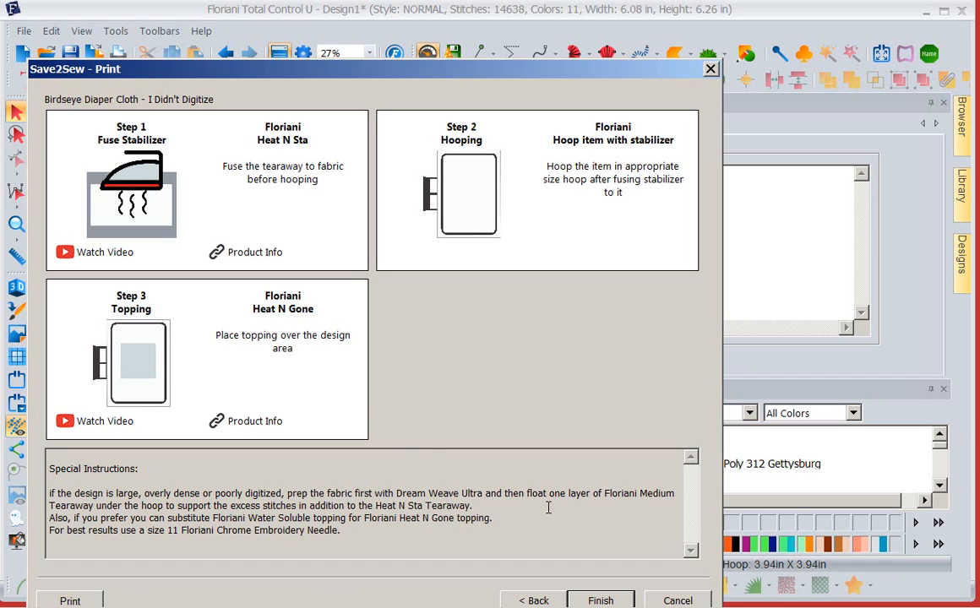
left_click(594, 600)
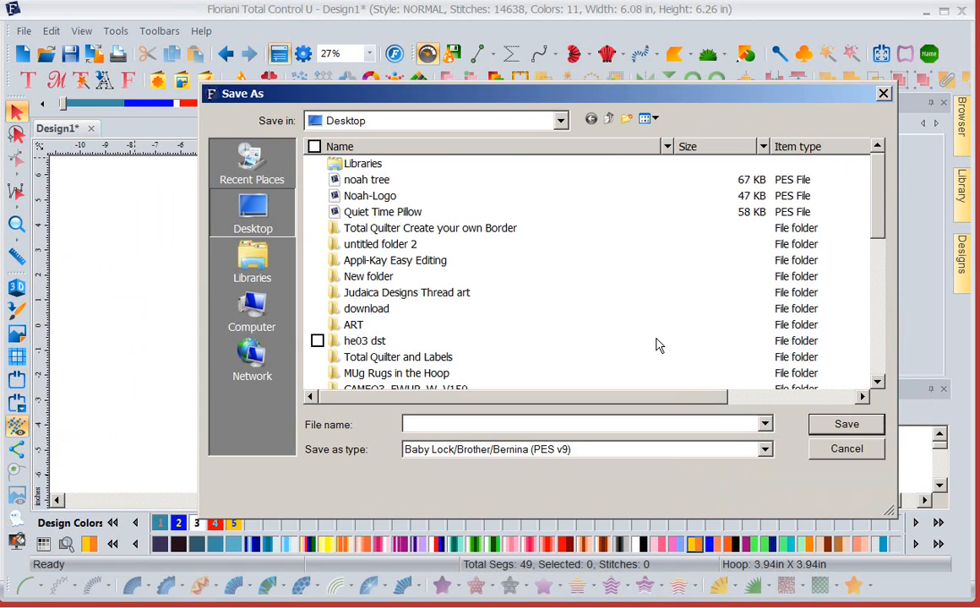
left_click(883, 94)
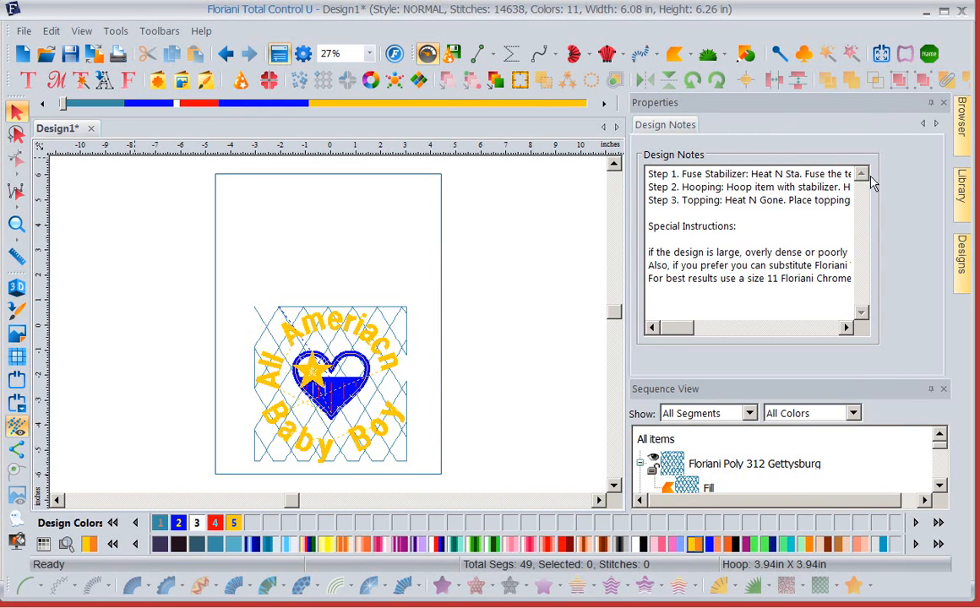